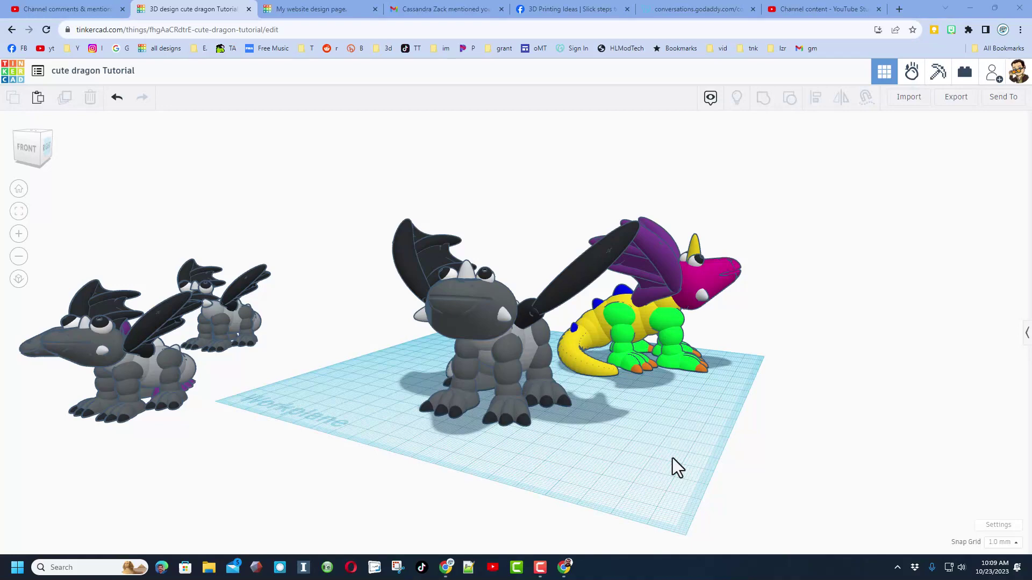
# Step: Orbit to a higher angle and box-select all 26 shapes of the gray dragon
pyautogui.moveTo(672, 458); pyautogui.dragTo(607, 409, button='right')
pyautogui.moveTo(705, 437); pyautogui.dragTo(705, 459, button='right')
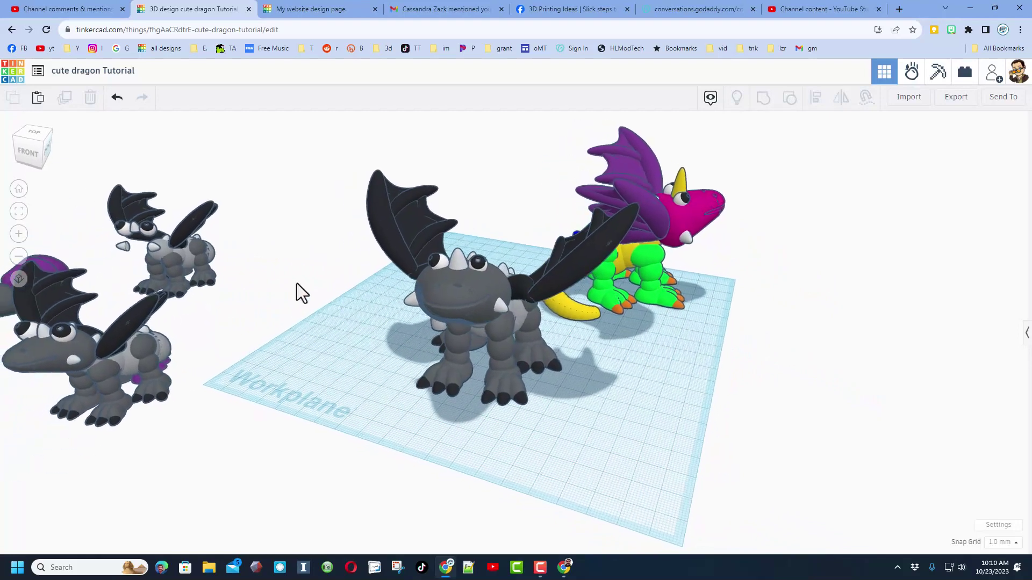
pyautogui.moveTo(498, 398); pyautogui.dragTo(537, 401)
# Step: Deselect the gray dragon, orbit and zoom onto the front dragon's face, and select one eye
pyautogui.click(579, 462)
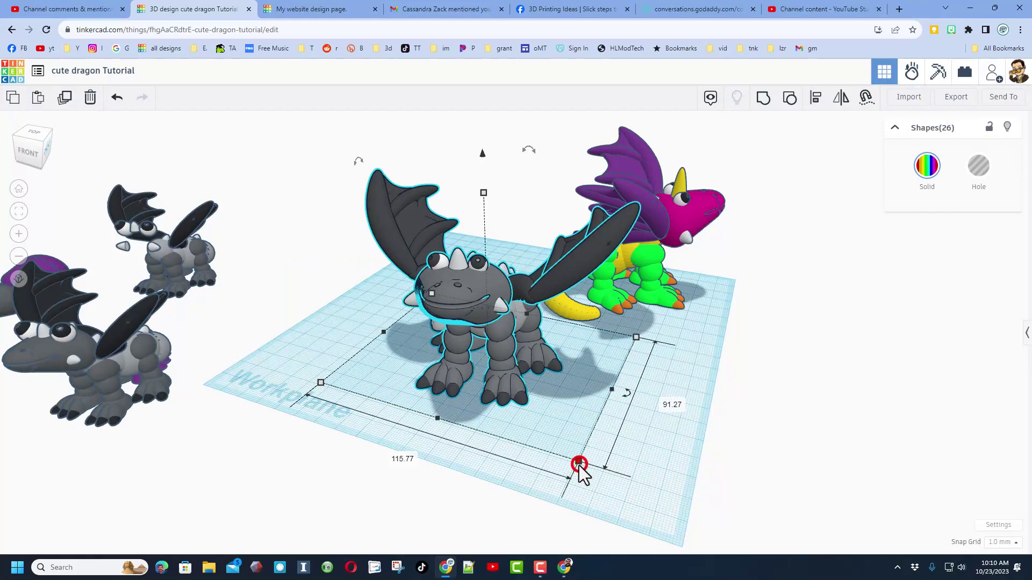
pyautogui.moveTo(644, 414); pyautogui.dragTo(632, 450, button='right')
pyautogui.click(631, 443)
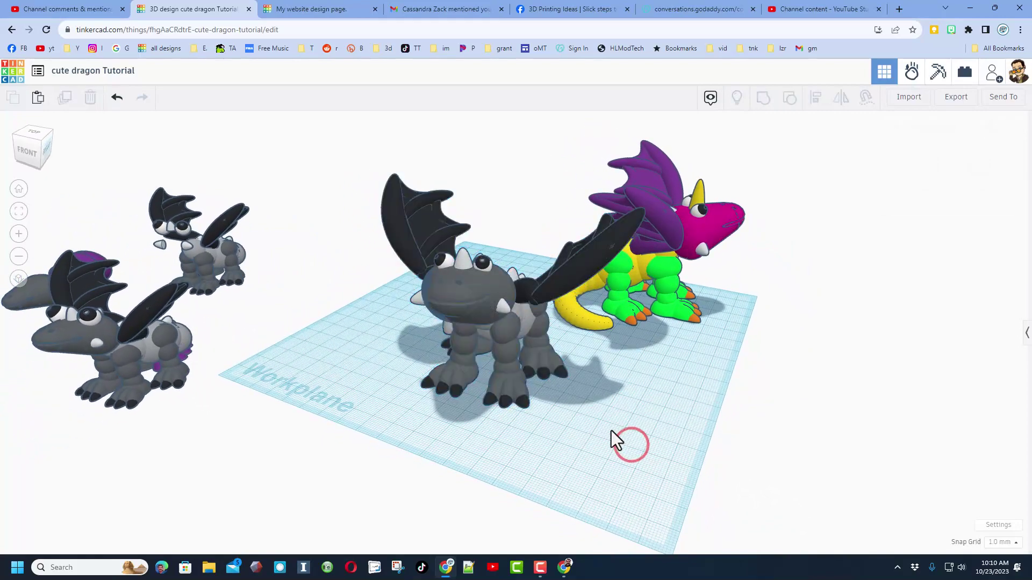
pyautogui.moveTo(488, 276); pyautogui.dragTo(624, 247, button='right')
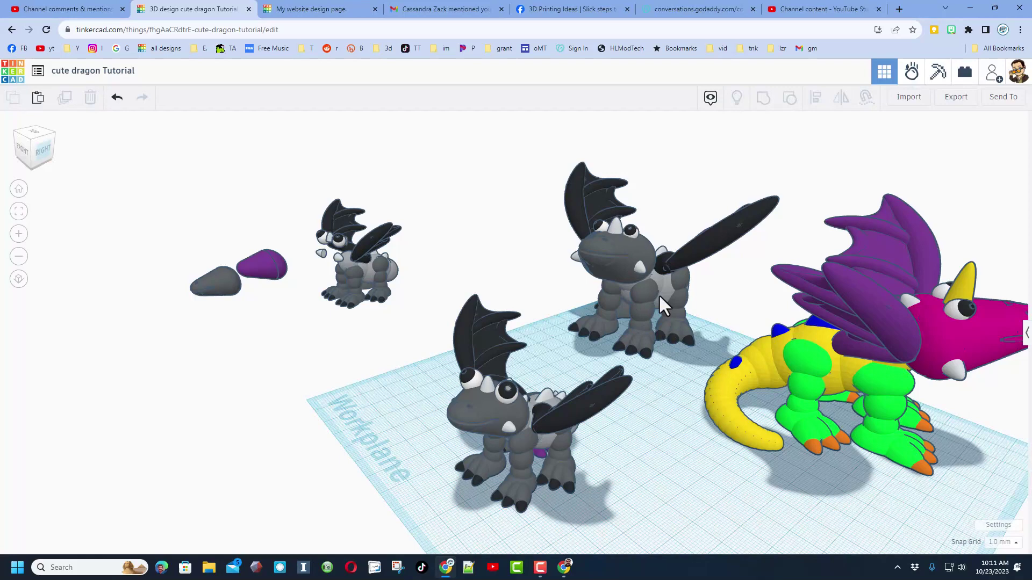
pyautogui.moveTo(647, 263); pyautogui.dragTo(637, 232, button='right')
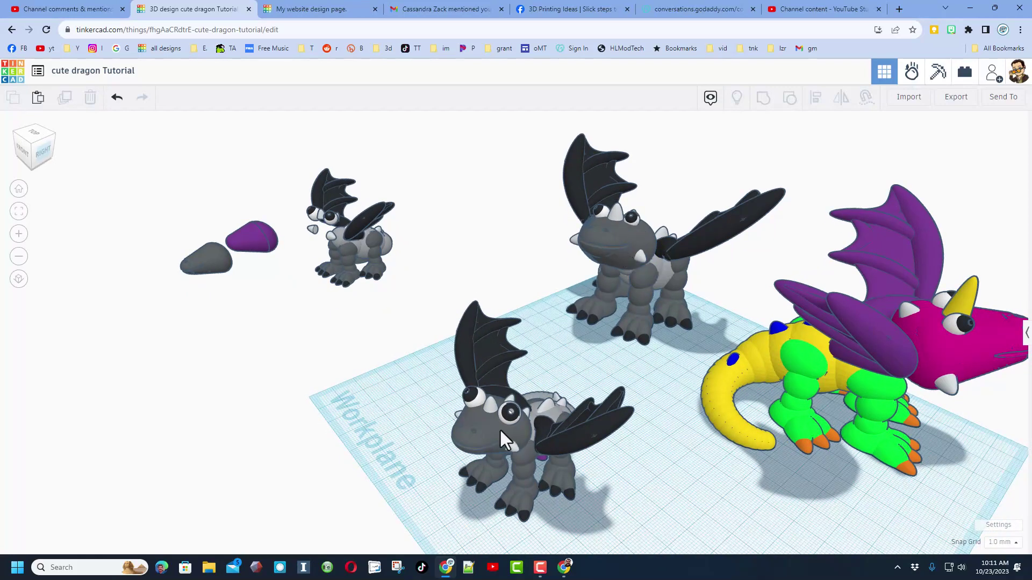
pyautogui.scroll(5, 498, 427)
pyautogui.moveTo(519, 393); pyautogui.dragTo(570, 375, button='right')
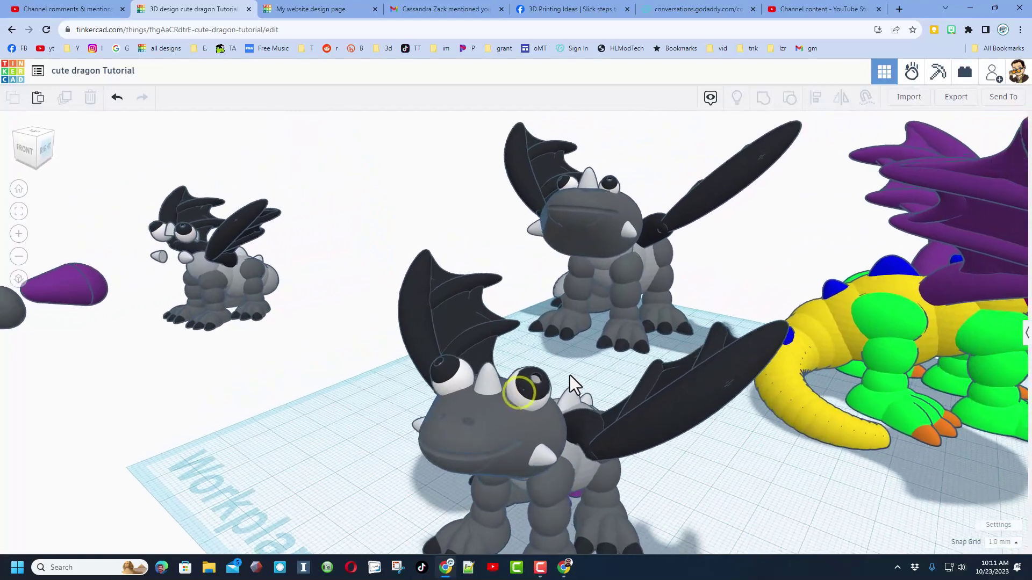
pyautogui.scroll(-3, 587, 467)
pyautogui.click(536, 408)
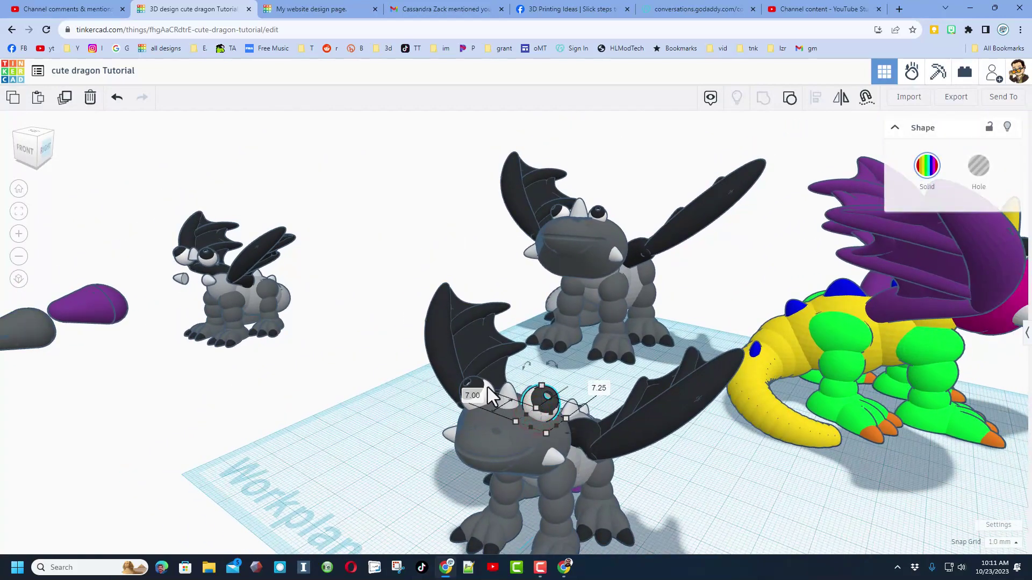
# Step: Select both eyes of the front dragon and lock them in place
pyautogui.keyDown('shift'); pyautogui.click(487, 396); pyautogui.keyUp('shift')
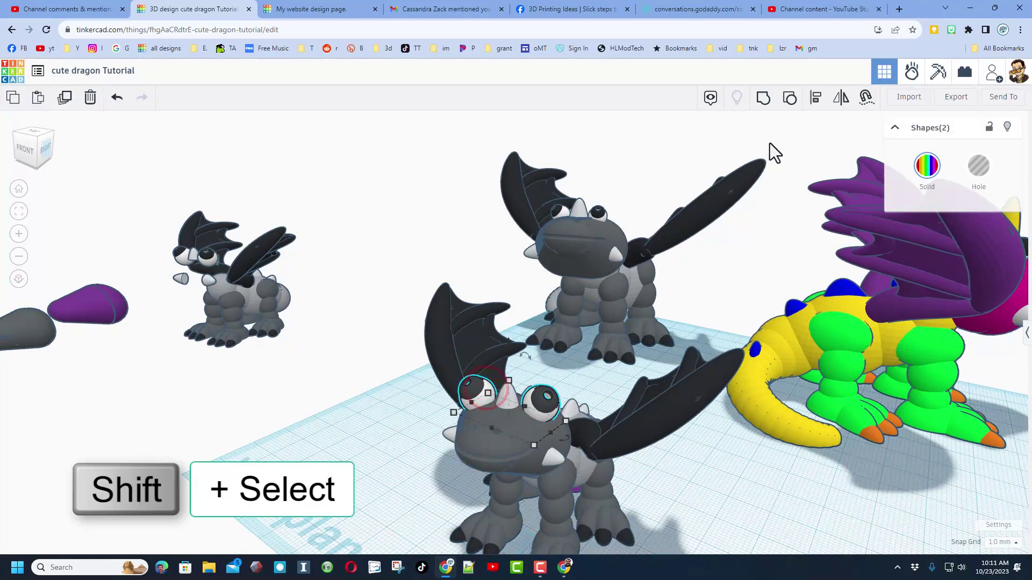
pyautogui.click(988, 128)
pyautogui.click(386, 433)
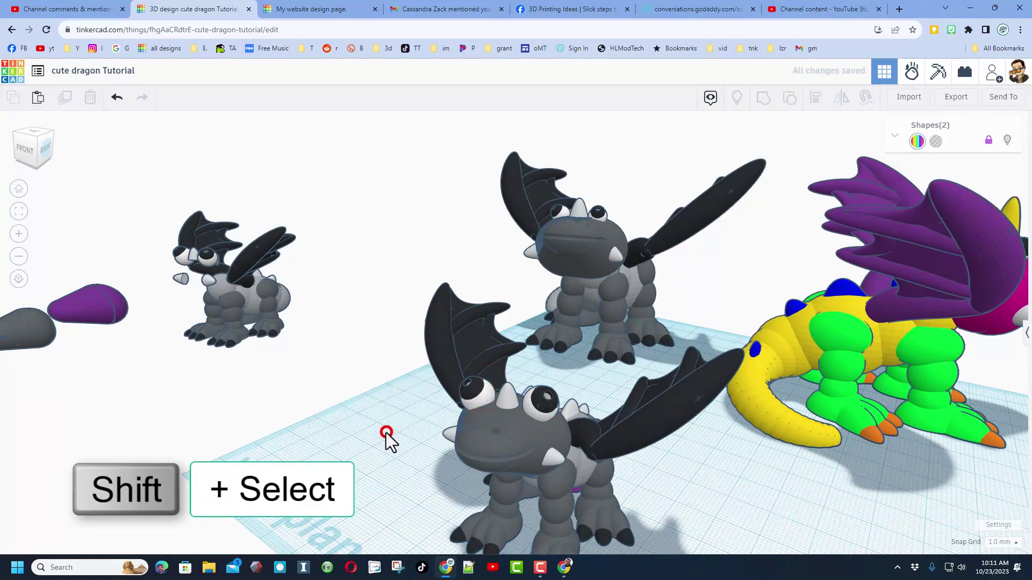
pyautogui.scroll(-1, 406, 440)
pyautogui.scroll(-2, 406, 440)
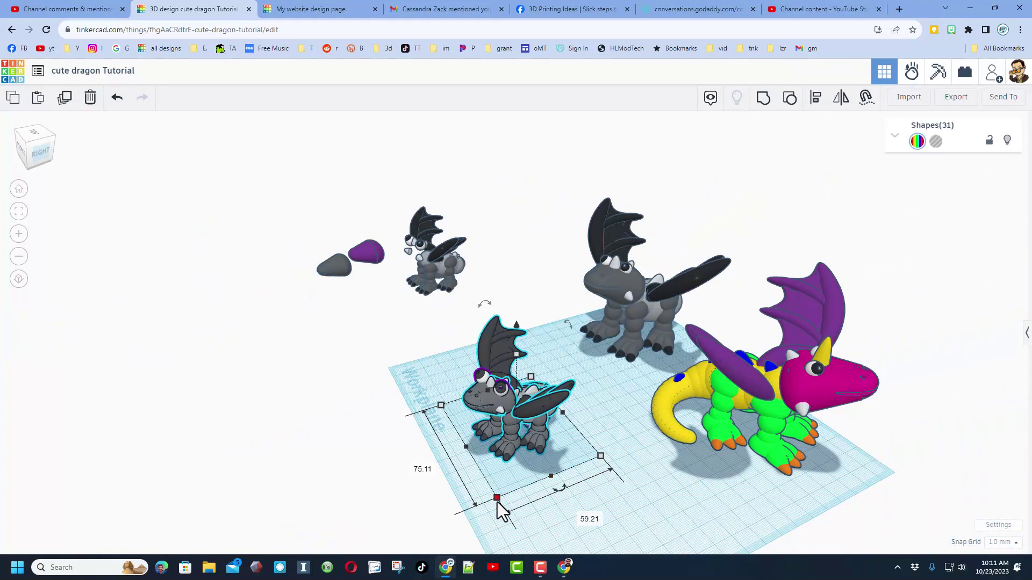
# Step: Scale the front dragon proportionally to a 75 mm length (about 75.00 by 59.13)
pyautogui.keyDown('shift'); pyautogui.moveTo(497, 501); pyautogui.dragTo(498, 484); pyautogui.keyUp('shift')
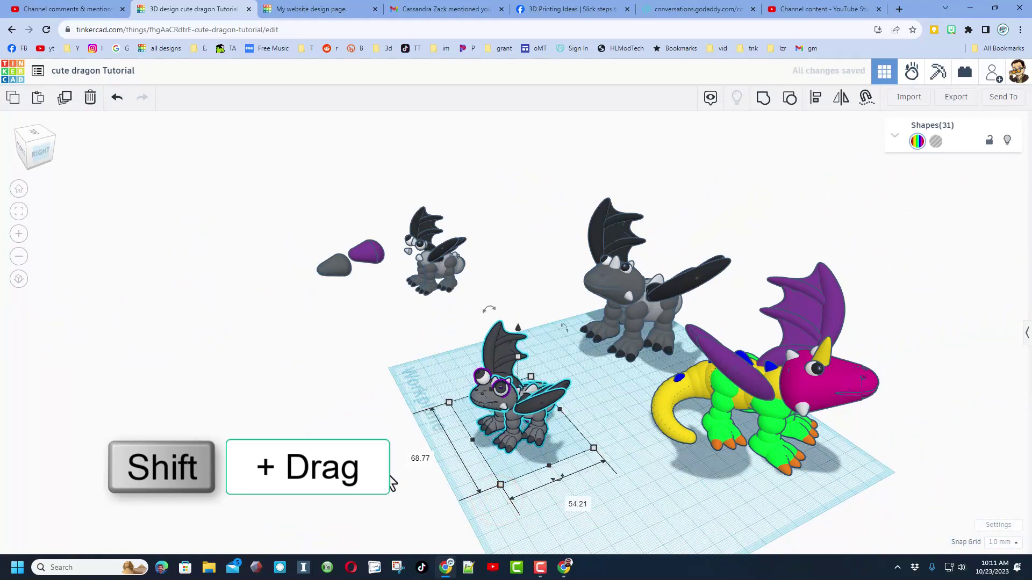
pyautogui.click(420, 459)
pyautogui.press('BackSpace')
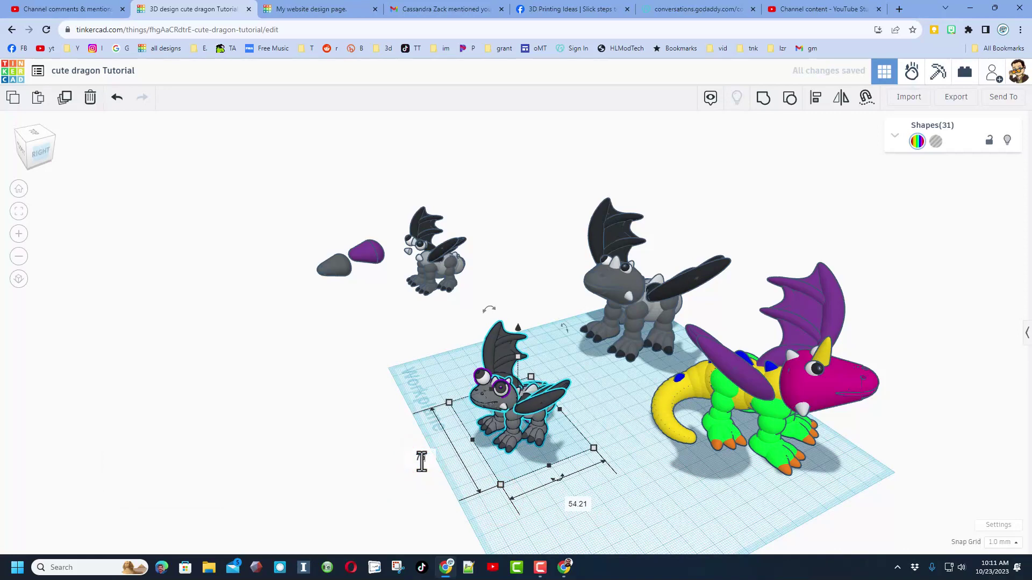
pyautogui.write('75')
pyautogui.press('Return')
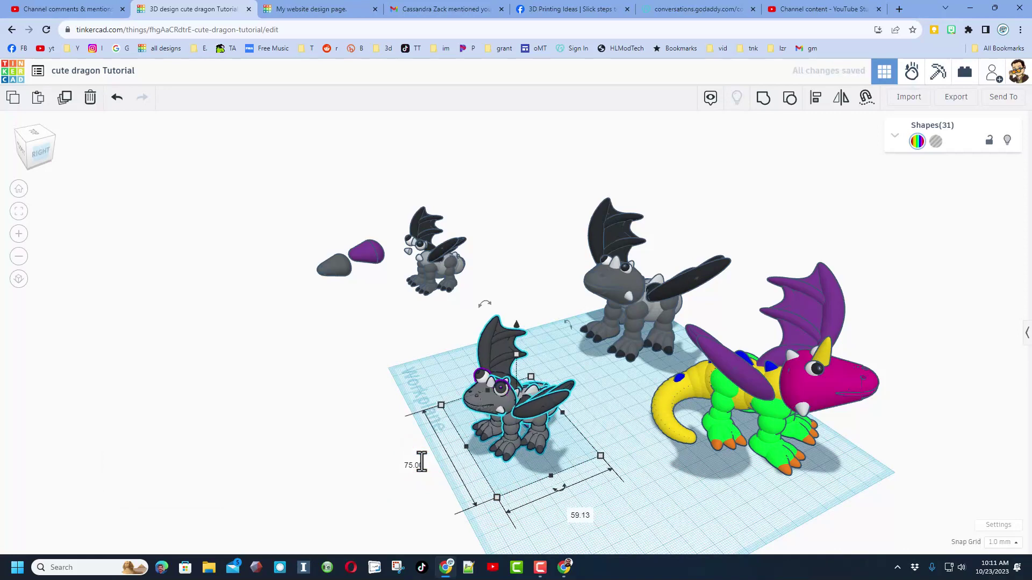
pyautogui.click(495, 469)
pyautogui.scroll(5, 494, 468)
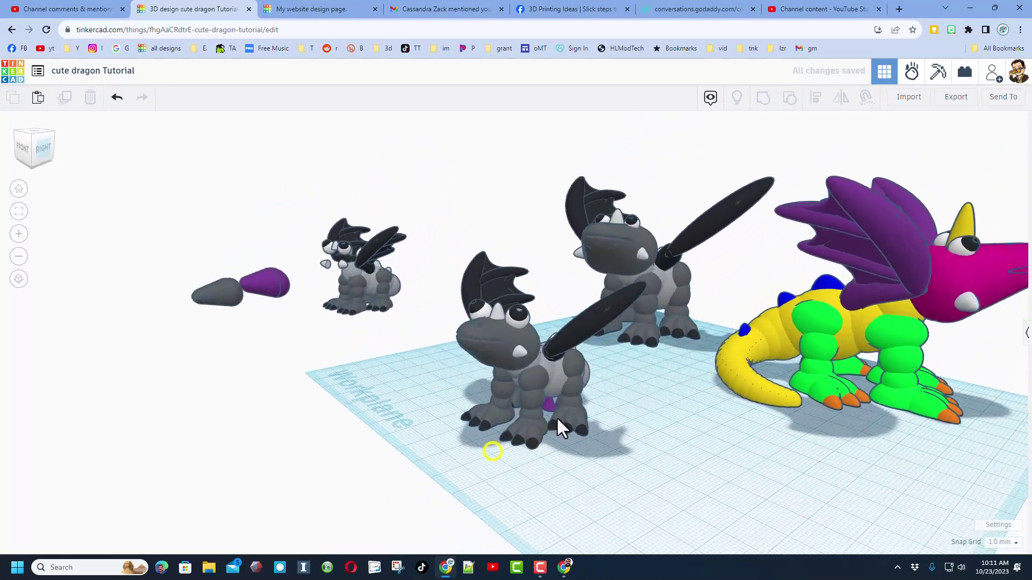
# Step: Zoom and orbit beneath the front dragon to inspect the purple support cones, then deselect
pyautogui.scroll(5, 556, 417)
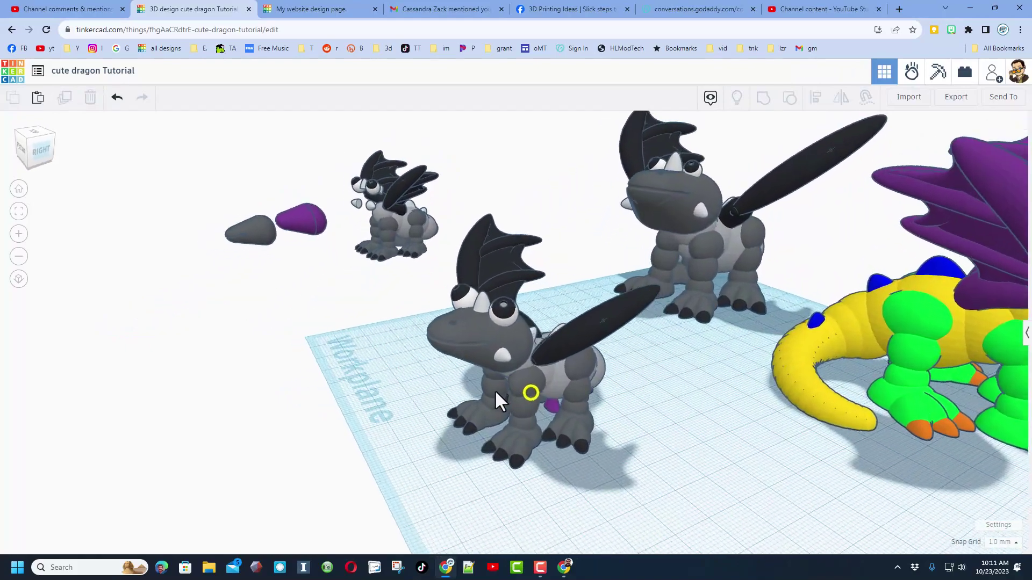
pyautogui.scroll(-3, 532, 393)
pyautogui.scroll(3, 570, 398)
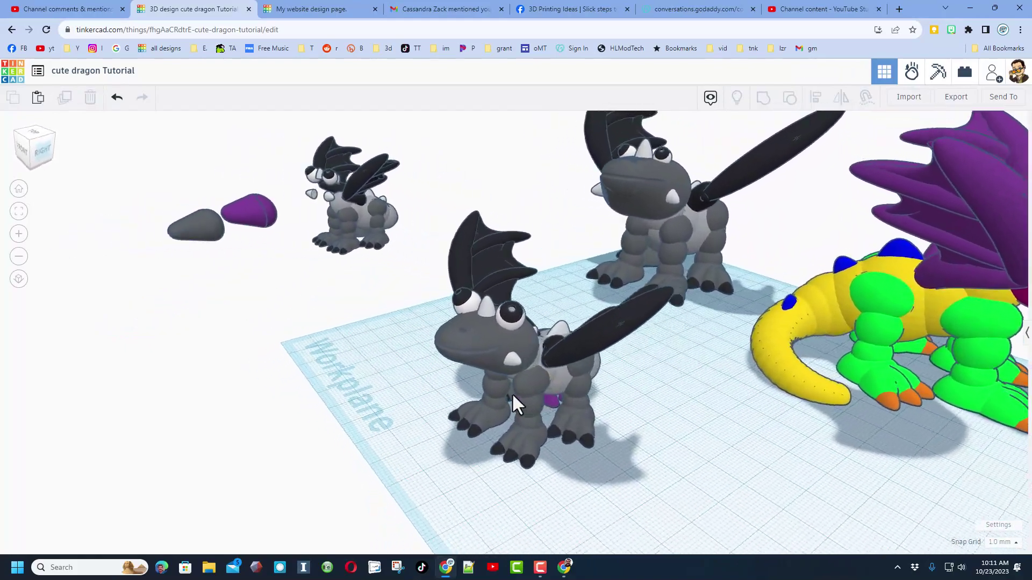
pyautogui.scroll(-3, 516, 395)
pyautogui.scroll(4, 537, 386)
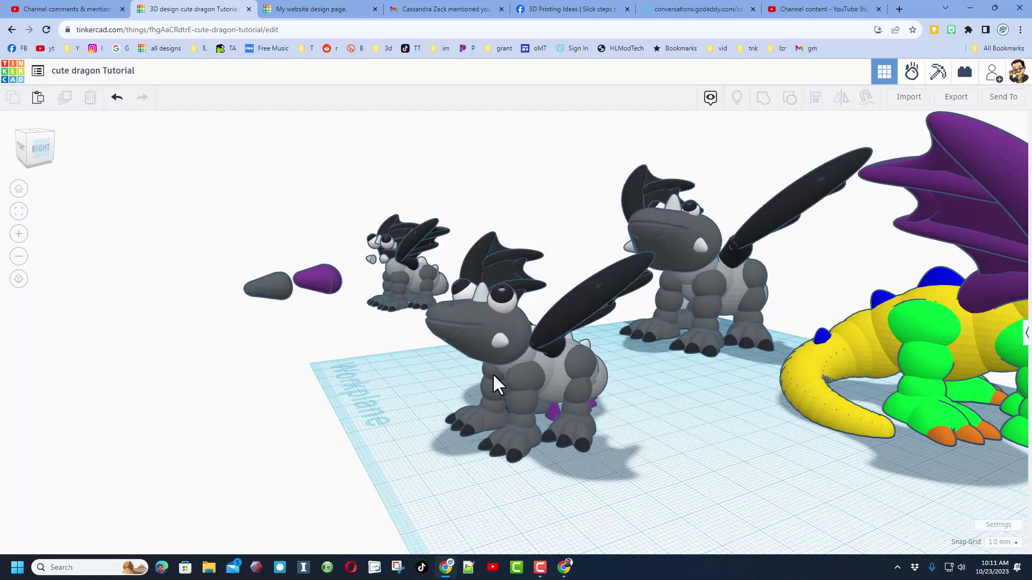
pyautogui.moveTo(493, 375); pyautogui.dragTo(672, 463, button='right')
pyautogui.scroll(3, 635, 428)
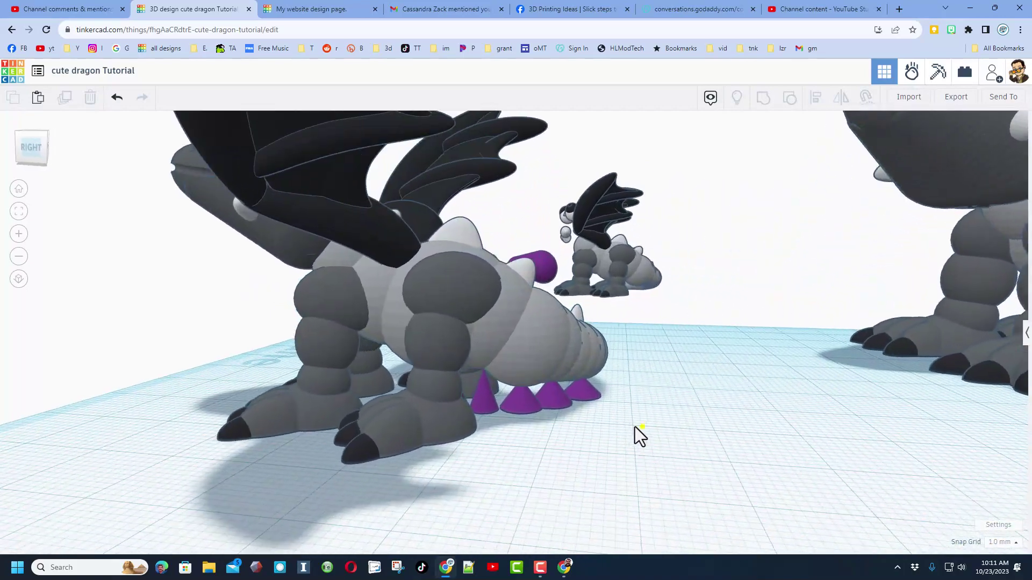
pyautogui.moveTo(634, 427); pyautogui.dragTo(559, 419, button='right')
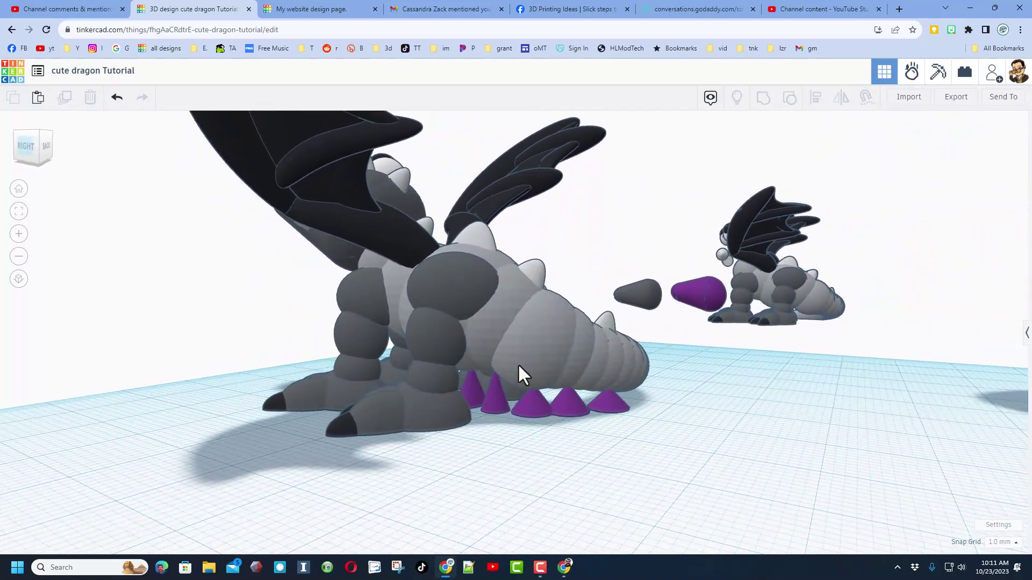
pyautogui.moveTo(651, 395); pyautogui.dragTo(564, 424, button='right')
pyautogui.moveTo(359, 400); pyautogui.dragTo(549, 415, button='right')
pyautogui.scroll(2, 241, 388)
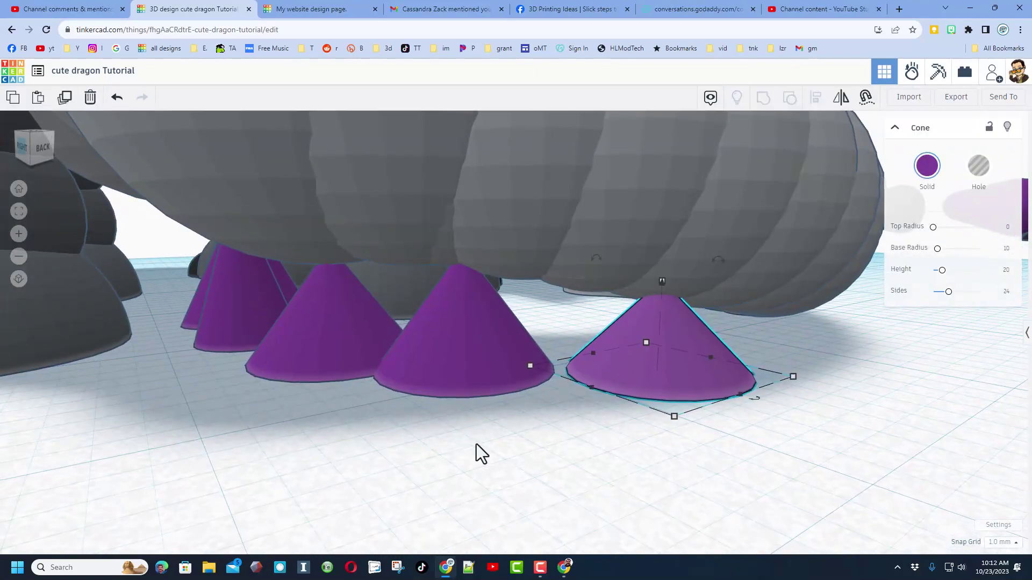
pyautogui.click(476, 442)
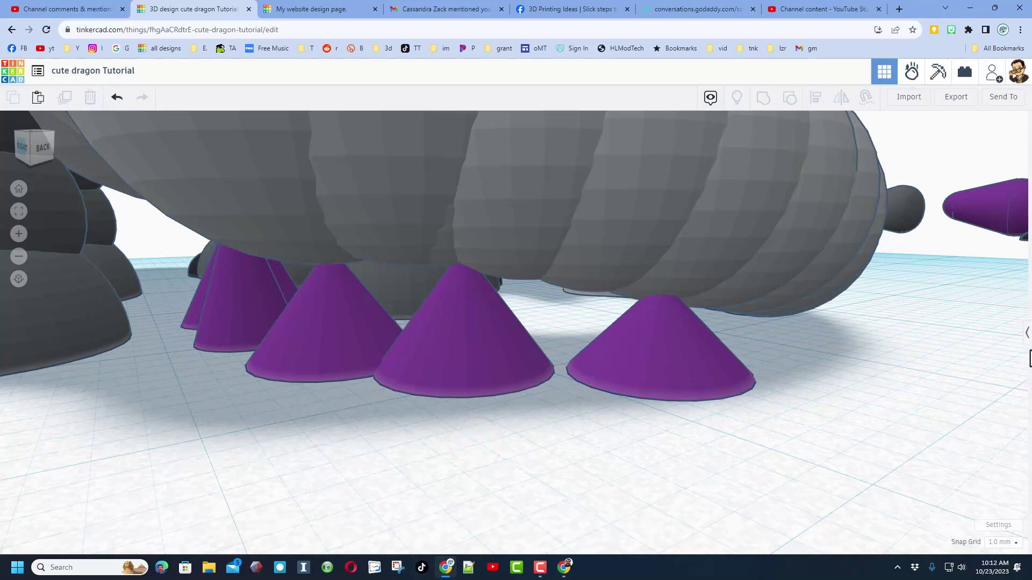
# Step: Add a Cone from Basic Shapes with Base Radius 3 and shorten it to 4 mm tall
pyautogui.click(1024, 339)
pyautogui.scroll(-3, 763, 394)
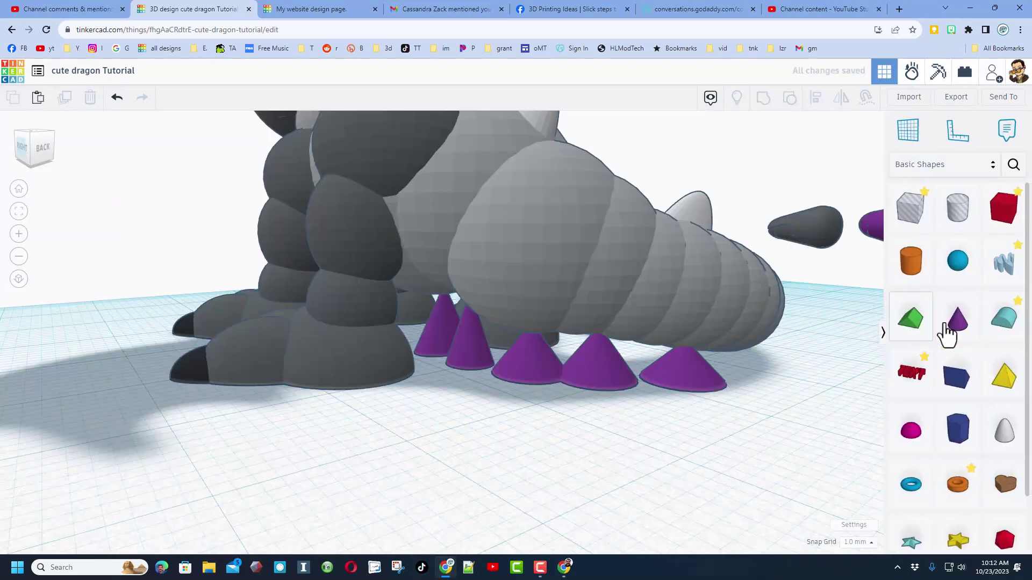
pyautogui.moveTo(947, 334); pyautogui.dragTo(537, 455)
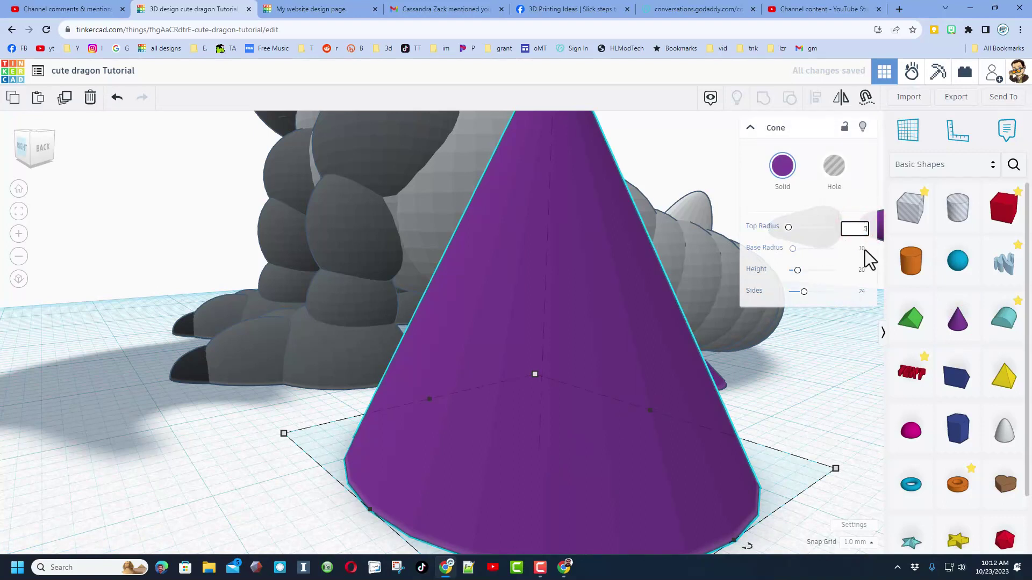
pyautogui.click(860, 251)
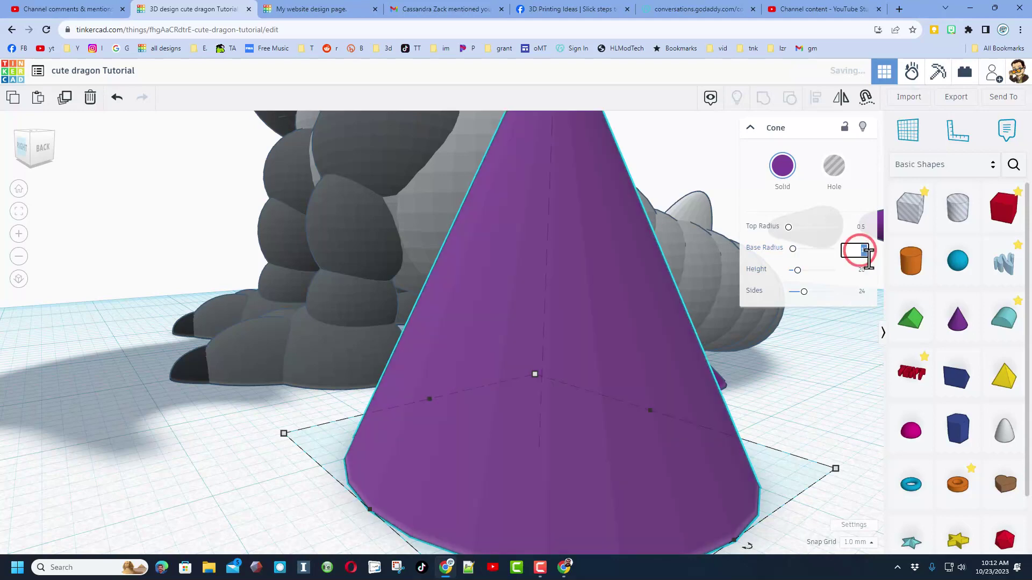
pyautogui.write('3')
pyautogui.press('Return')
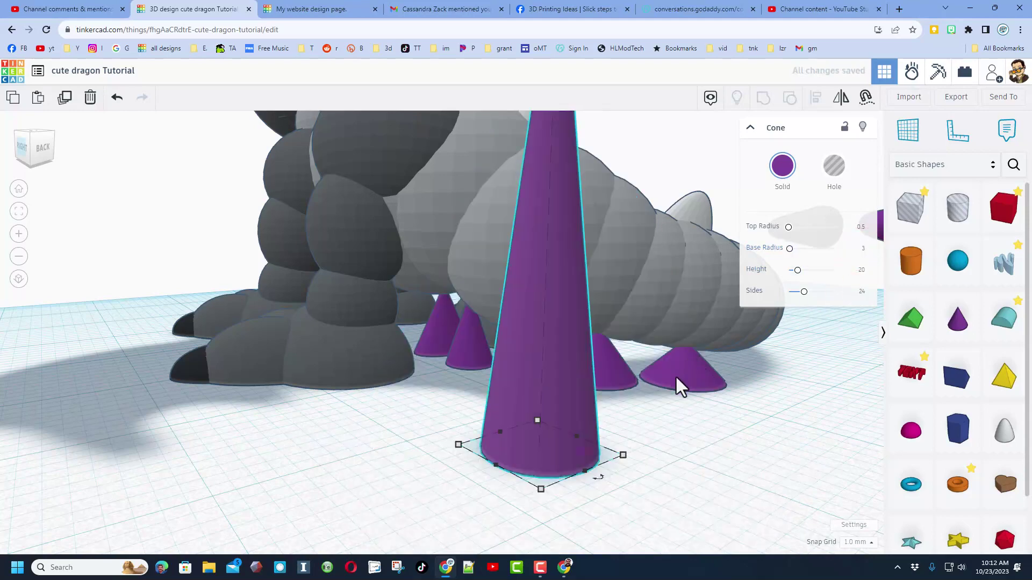
pyautogui.scroll(-3, 582, 356)
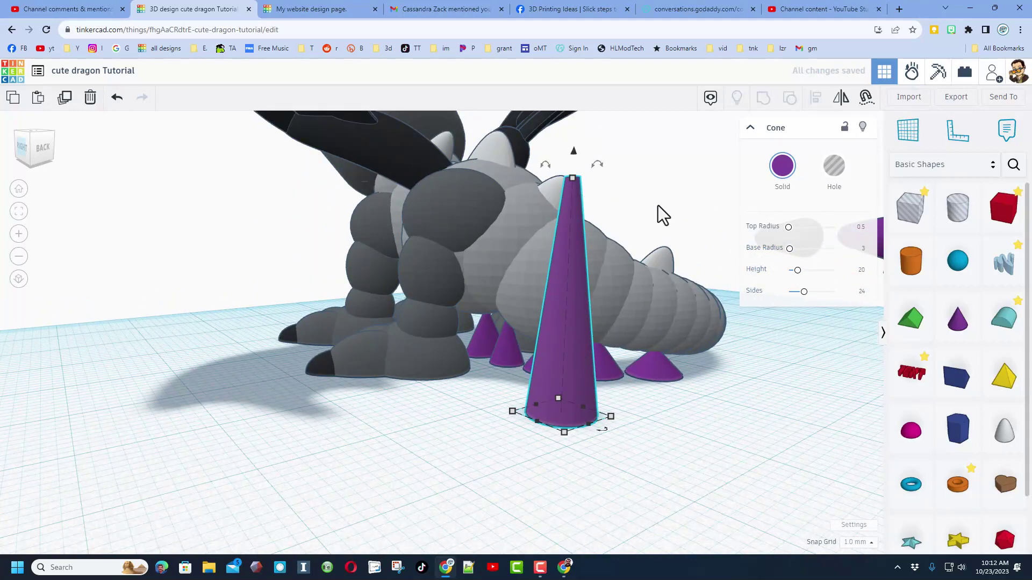
pyautogui.moveTo(571, 187); pyautogui.dragTo(480, 308)
pyautogui.scroll(5, 564, 398)
pyautogui.moveTo(469, 251); pyautogui.dragTo(472, 267)
# Step: Slide the front purple cone left under the belly and select the middle cone
pyautogui.moveTo(459, 380)
pyautogui.mouseDown(button='right')
pyautogui.moveTo(523, 392)
pyautogui.moveTo(451, 371)
pyautogui.mouseUp(button='right')
pyautogui.click(452, 371)
pyautogui.click(396, 341)
pyautogui.moveTo(410, 341); pyautogui.dragTo(339, 331)
pyautogui.moveTo(341, 340); pyautogui.dragTo(361, 338, button='right')
pyautogui.click(283, 301)
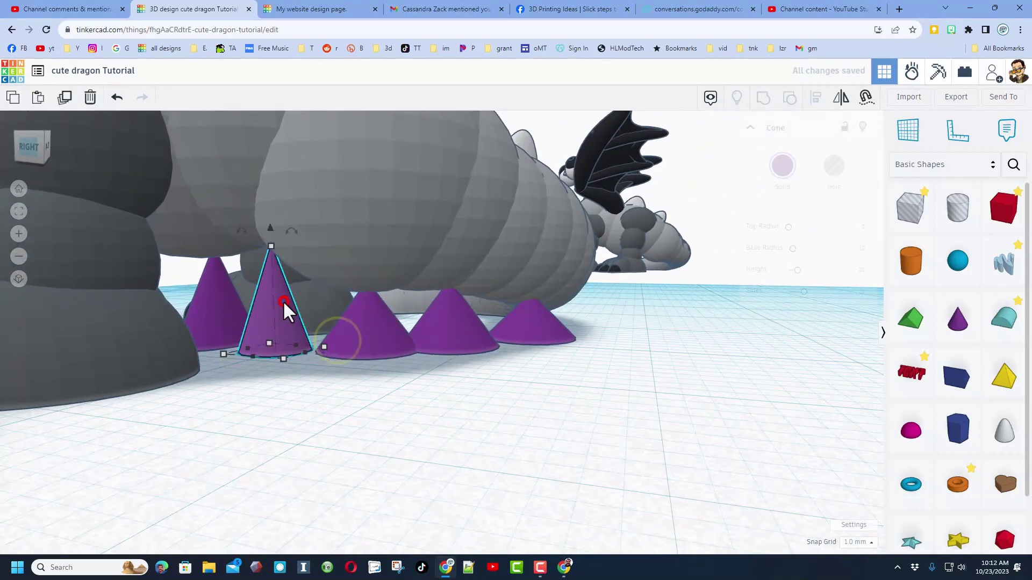
pyautogui.moveTo(269, 258); pyautogui.dragTo(224, 399, button='right')
# Step: Frame the selected purple cone and delete it
pyautogui.press('f')
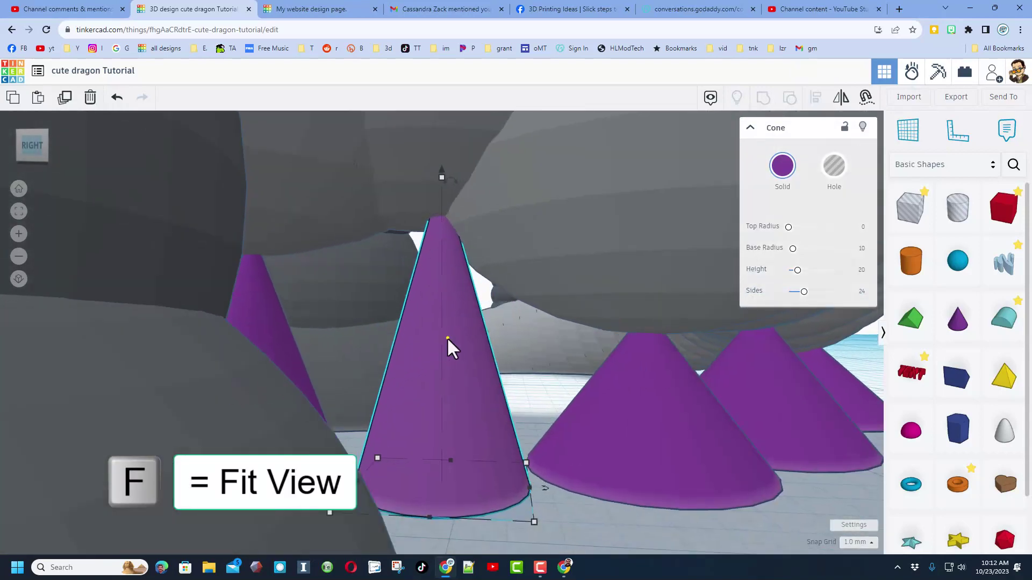
pyautogui.moveTo(447, 337); pyautogui.dragTo(706, 349, button='right')
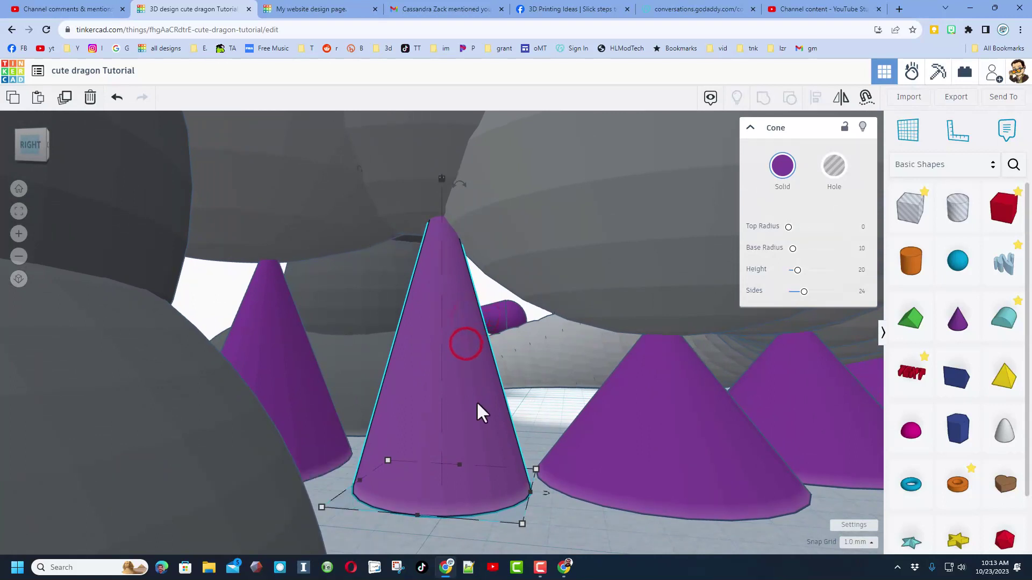
pyautogui.press('Delete')
pyautogui.moveTo(479, 408); pyautogui.dragTo(527, 349, button='right')
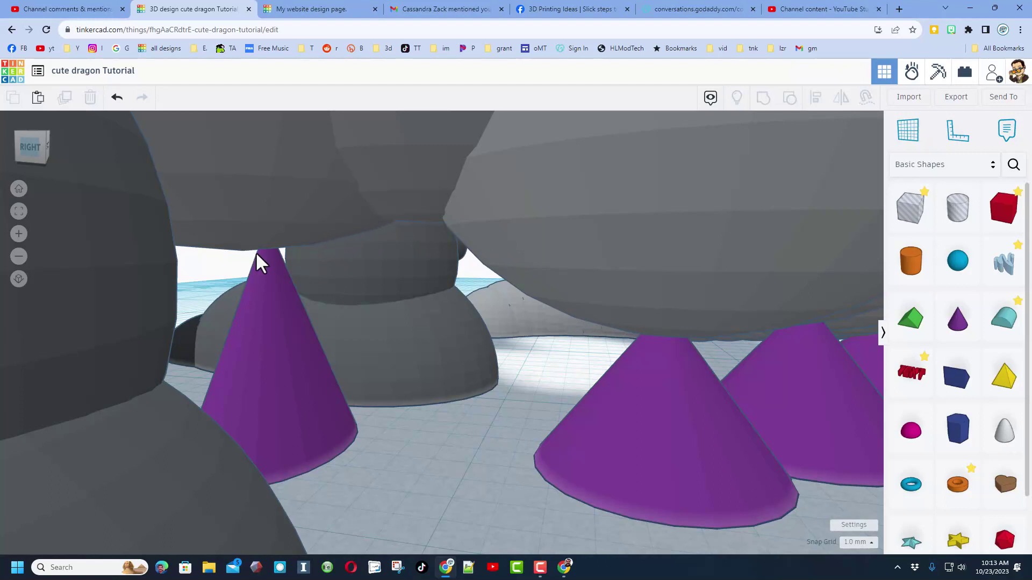
pyautogui.moveTo(357, 330); pyautogui.dragTo(334, 410, button='right')
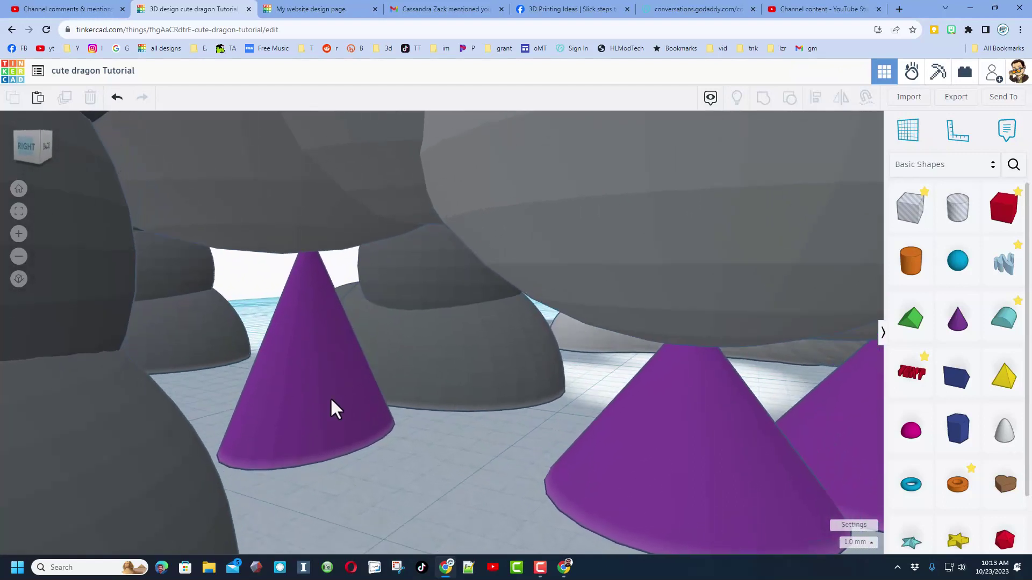
# Step: Resize the remaining support cone's base, ending at 4.94 across
pyautogui.click(331, 398)
pyautogui.moveTo(365, 447); pyautogui.dragTo(396, 472)
pyautogui.moveTo(270, 421); pyautogui.dragTo(244, 412)
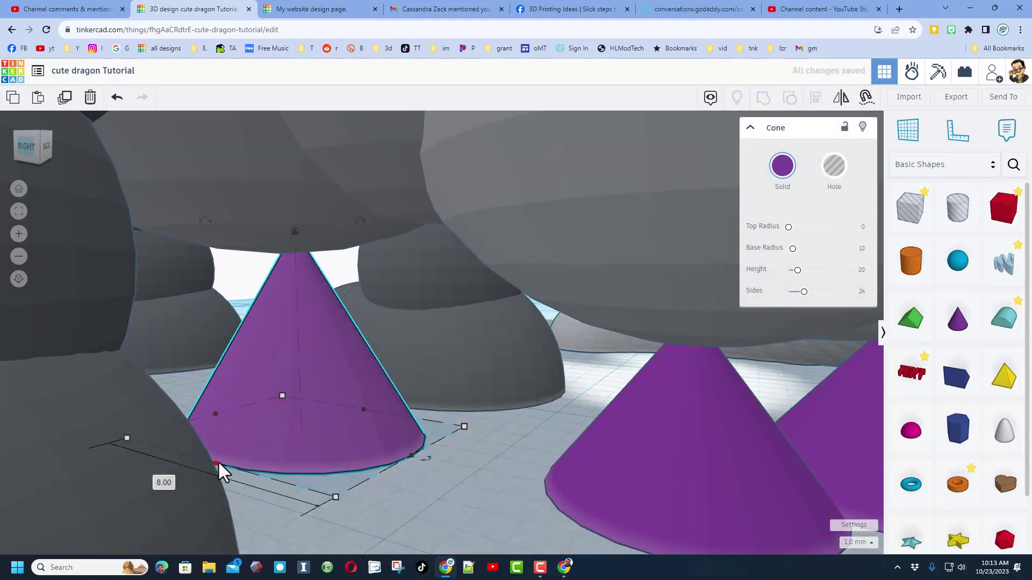
pyautogui.moveTo(218, 462); pyautogui.dragTo(248, 451)
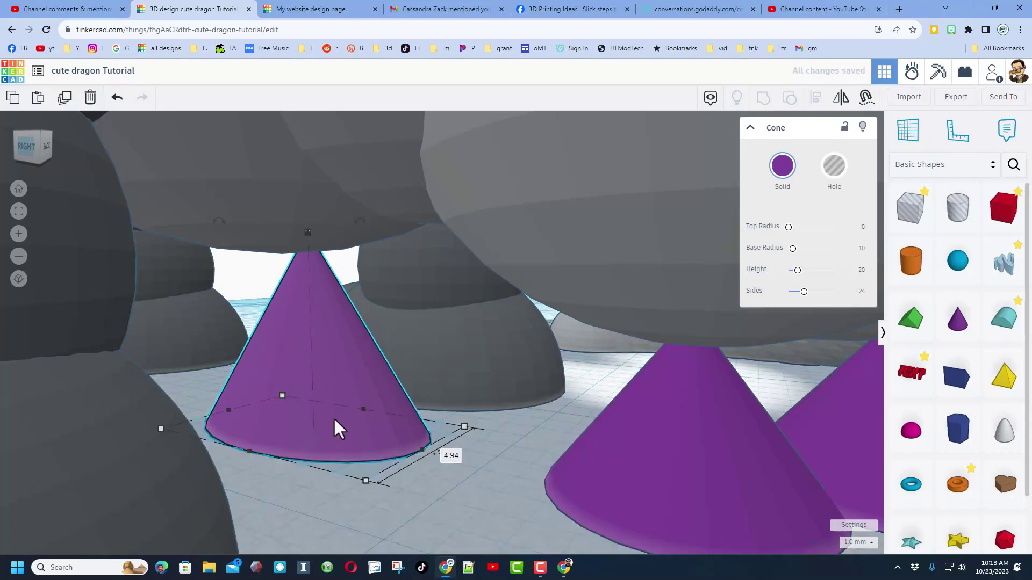
# Step: Set Snap Grid to 0.25 mm and nudge the cone slightly left under the belly
pyautogui.click(852, 542)
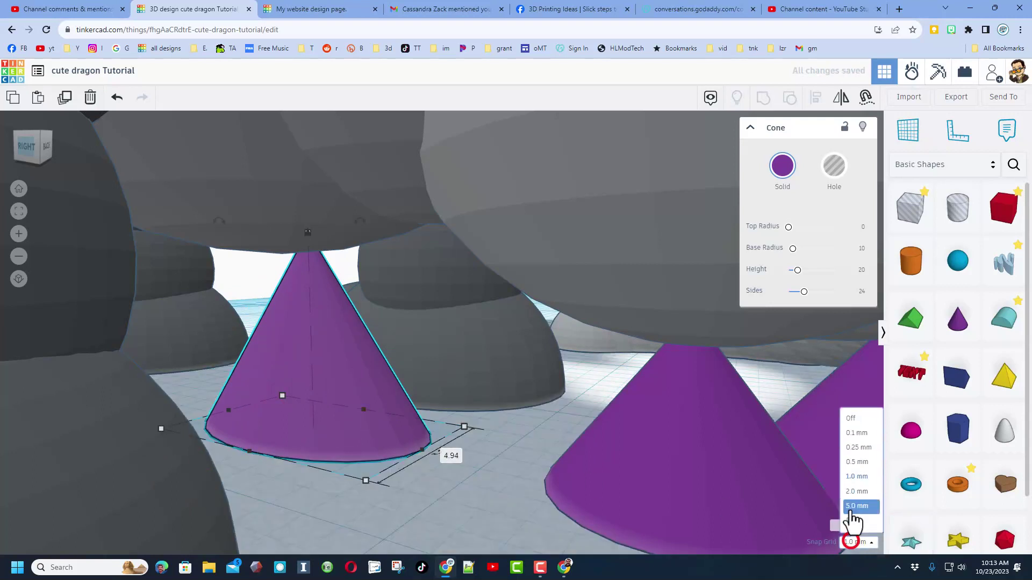
pyautogui.click(847, 449)
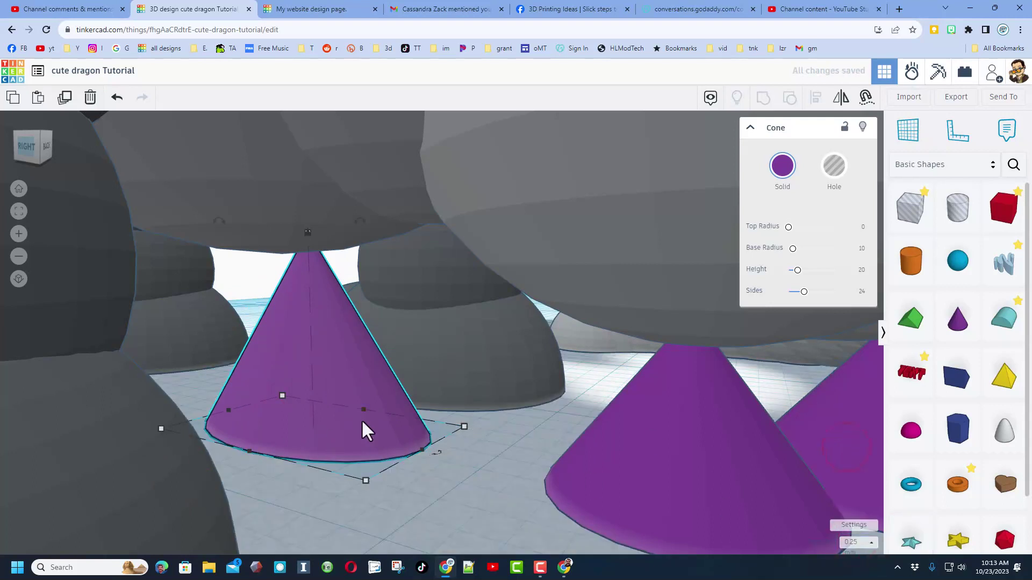
pyautogui.moveTo(361, 415); pyautogui.dragTo(346, 425)
pyautogui.moveTo(347, 443); pyautogui.dragTo(322, 463, button='right')
pyautogui.moveTo(310, 467); pyautogui.dragTo(283, 471)
pyautogui.moveTo(317, 489)
pyautogui.mouseDown(button='right')
pyautogui.moveTo(364, 501)
pyautogui.moveTo(322, 478)
pyautogui.mouseUp(button='right')
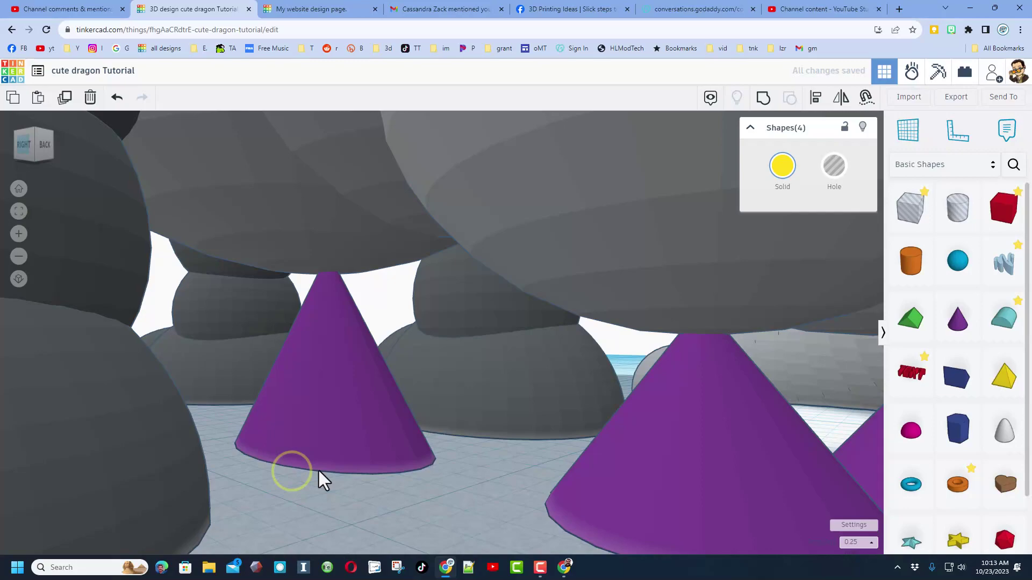
pyautogui.moveTo(322, 282); pyautogui.dragTo(260, 205, button='right')
# Step: Unlock one of the gray dragon's eyes and ungroup it into its parts
pyautogui.moveTo(511, 218); pyautogui.dragTo(795, 385, button='right')
pyautogui.moveTo(618, 406); pyautogui.dragTo(365, 390, button='right')
pyautogui.click(406, 353)
pyautogui.moveTo(405, 354); pyautogui.dragTo(634, 242, button='right')
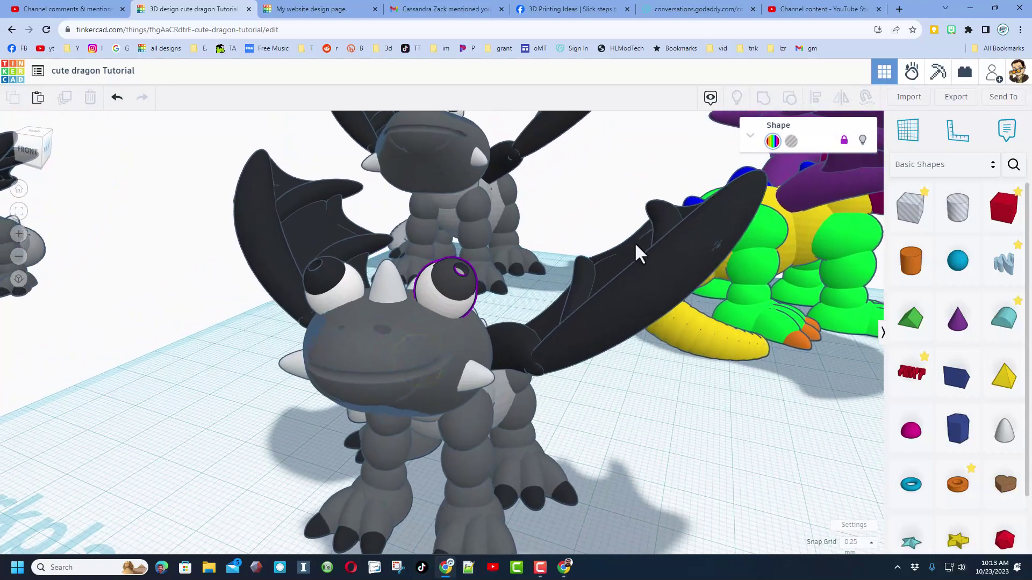
pyautogui.click(843, 140)
pyautogui.click(462, 280)
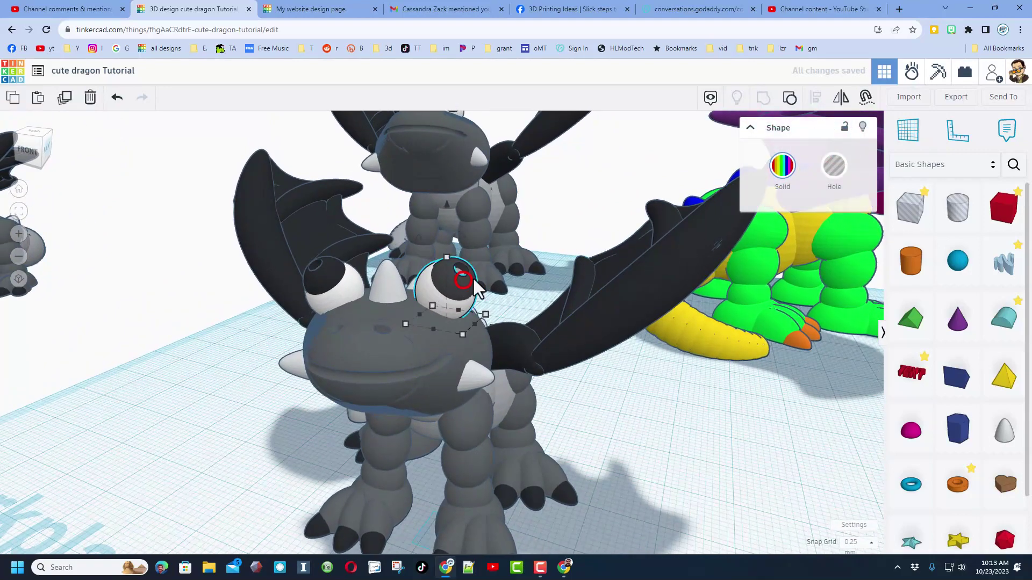
pyautogui.click(537, 249)
pyautogui.click(431, 295)
pyautogui.click(790, 97)
pyautogui.click(603, 232)
# Step: Place a workplane on the pupil cylinder and change its 1.88 dimension to 1.32
pyautogui.click(459, 263)
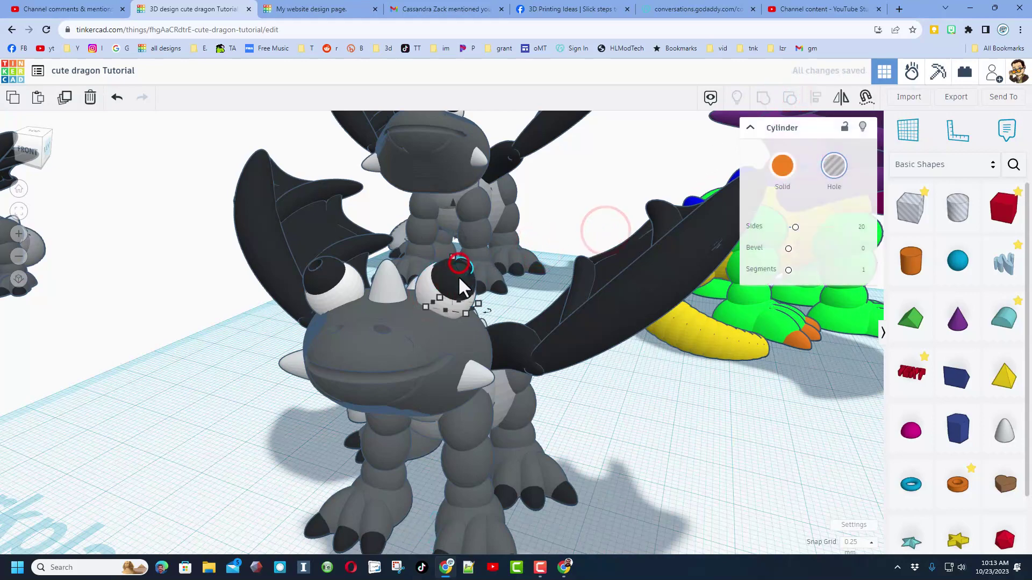
pyautogui.press('w')
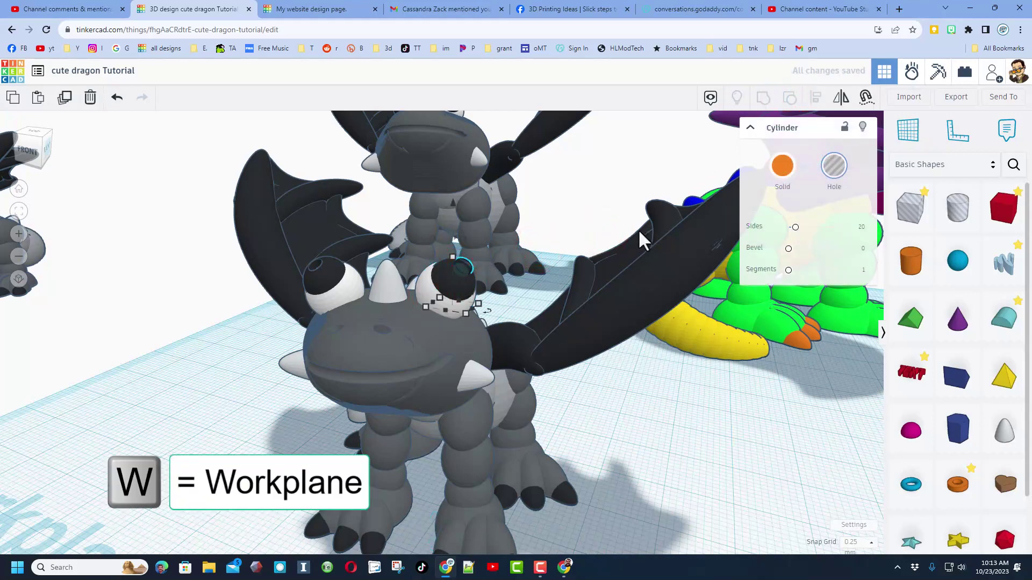
pyautogui.click(908, 129)
pyautogui.click(464, 269)
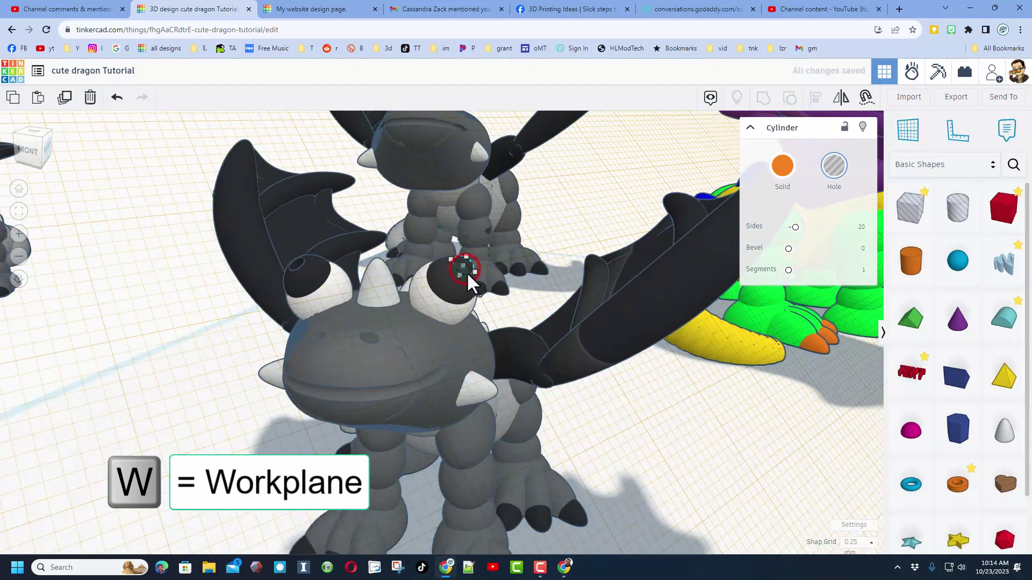
pyautogui.scroll(3, 464, 269)
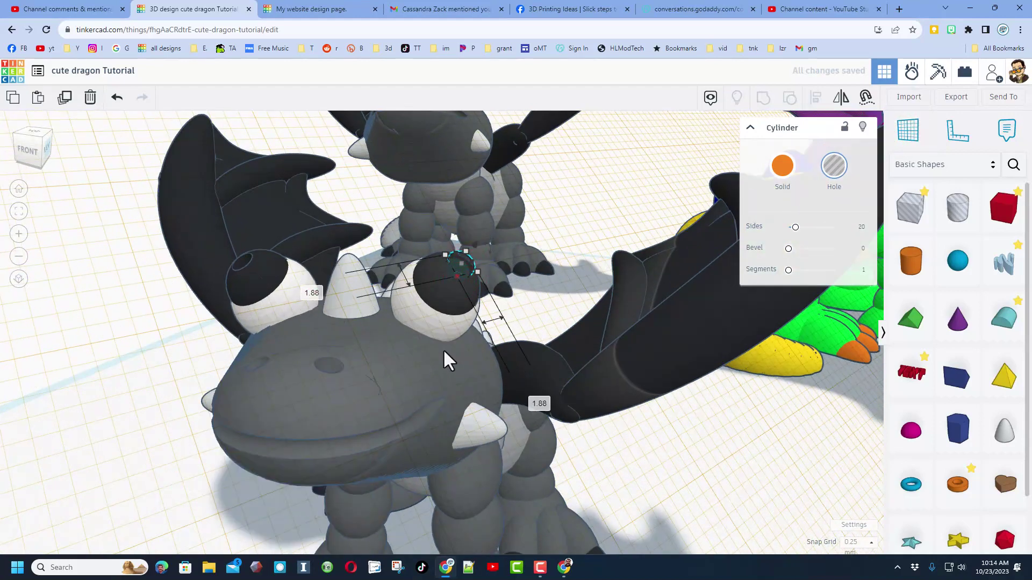
pyautogui.click(314, 295)
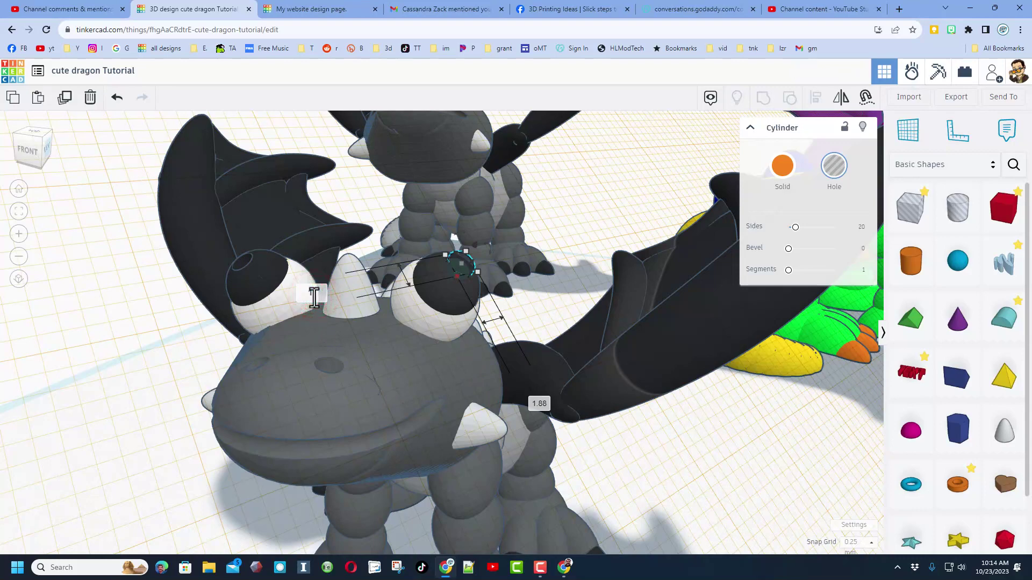
pyautogui.write('1.32')
pyautogui.press('Return')
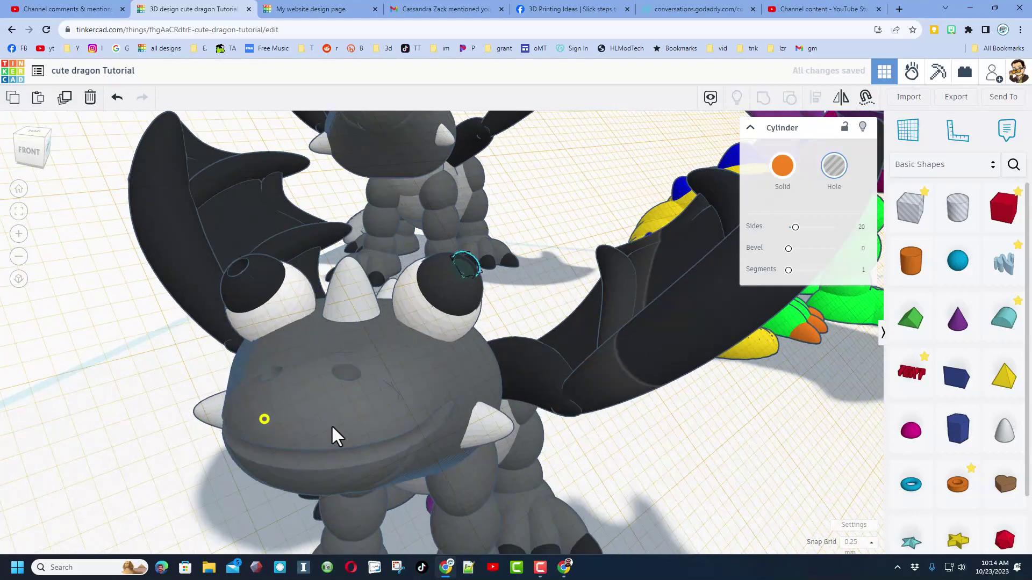
# Step: Orbit to the dragon's left side and ungroup its other eye
pyautogui.moveTo(331, 425); pyautogui.dragTo(557, 433, button='right')
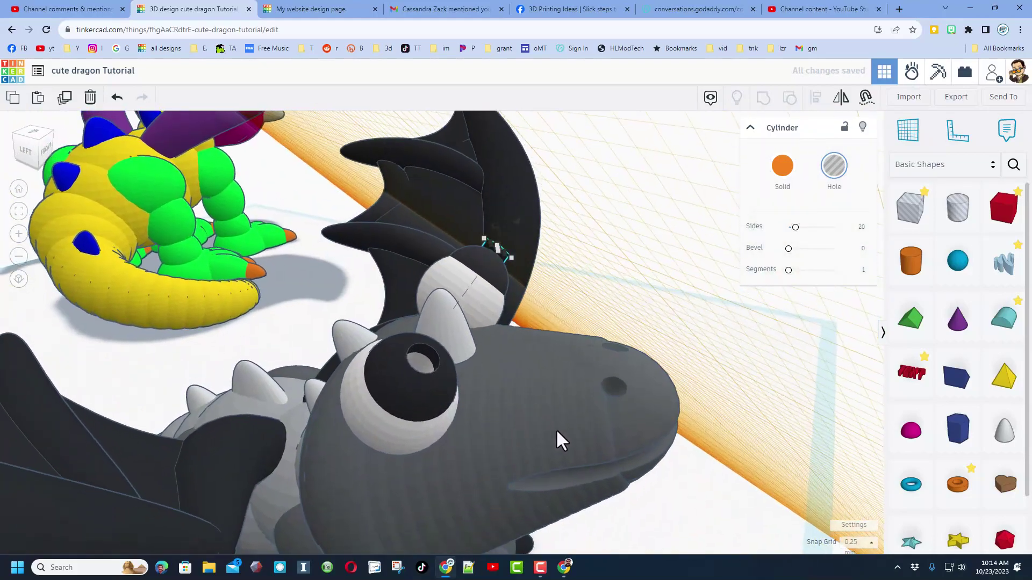
pyautogui.click(579, 296)
pyautogui.click(416, 402)
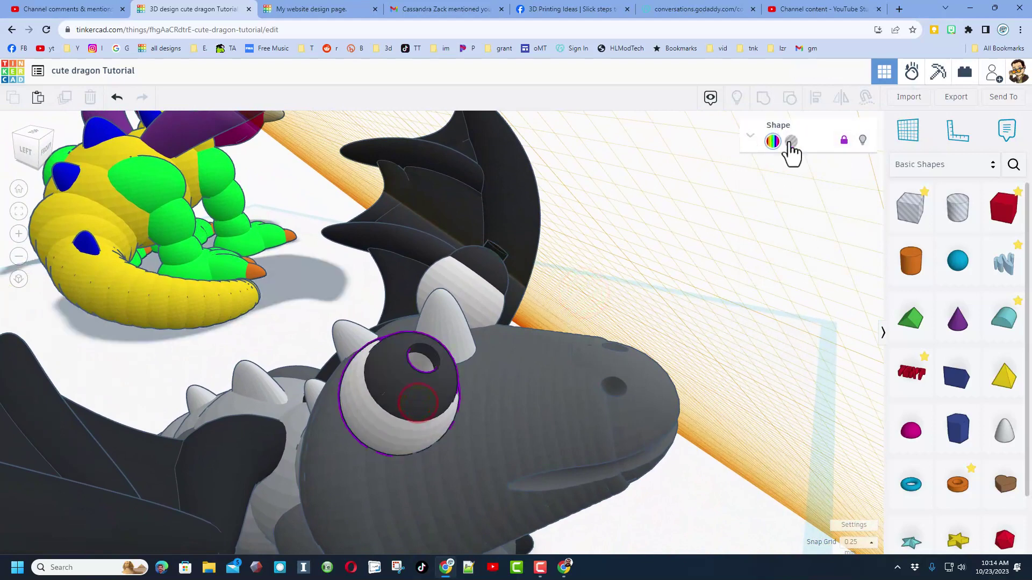
pyautogui.click(526, 319)
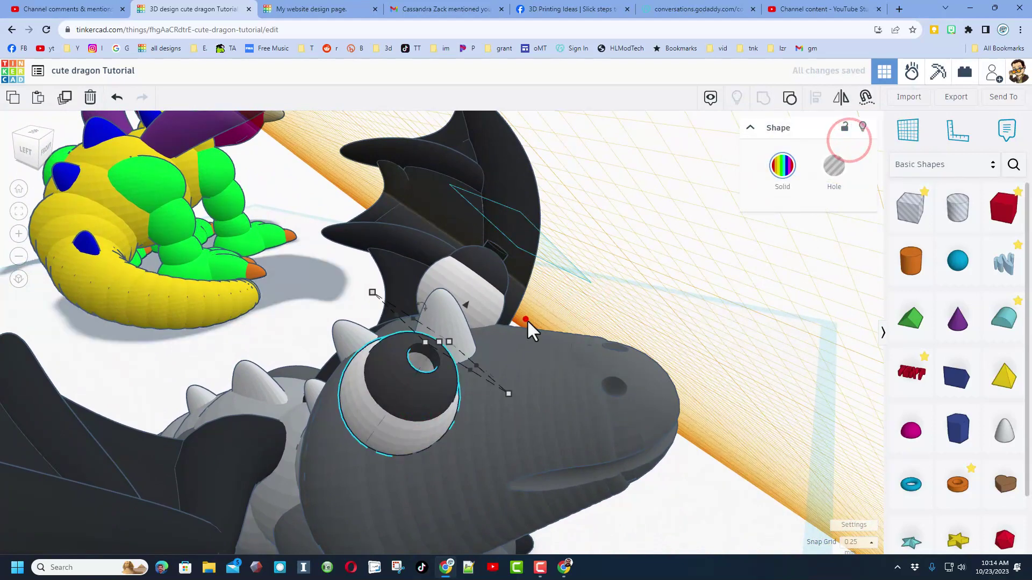
pyautogui.click(375, 421)
pyautogui.click(790, 99)
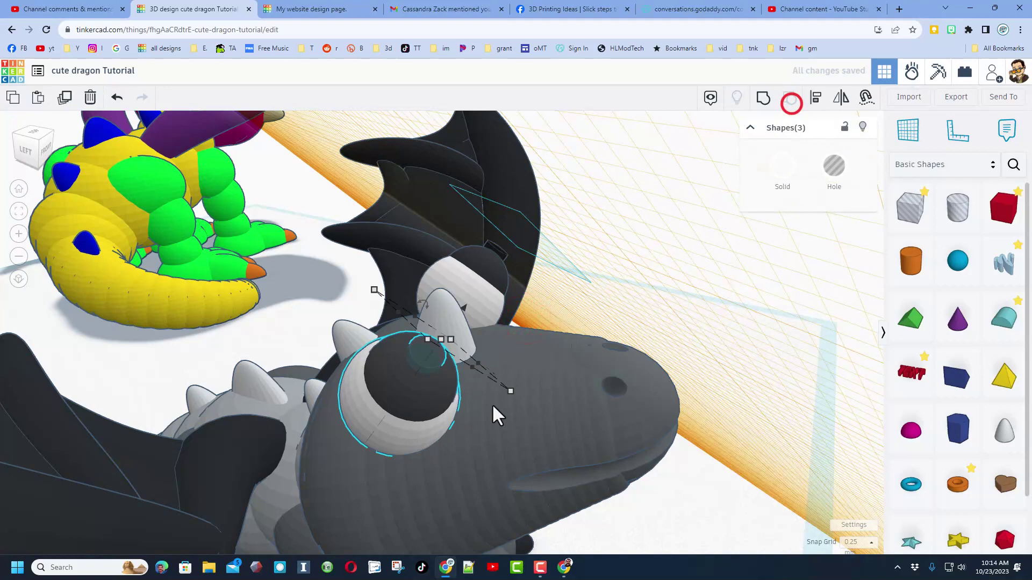
pyautogui.click(568, 304)
# Step: Place a workplane on that eye's pupil cylinder and change its 1.88 dimension to 1.92
pyautogui.click(413, 347)
pyautogui.press('w')
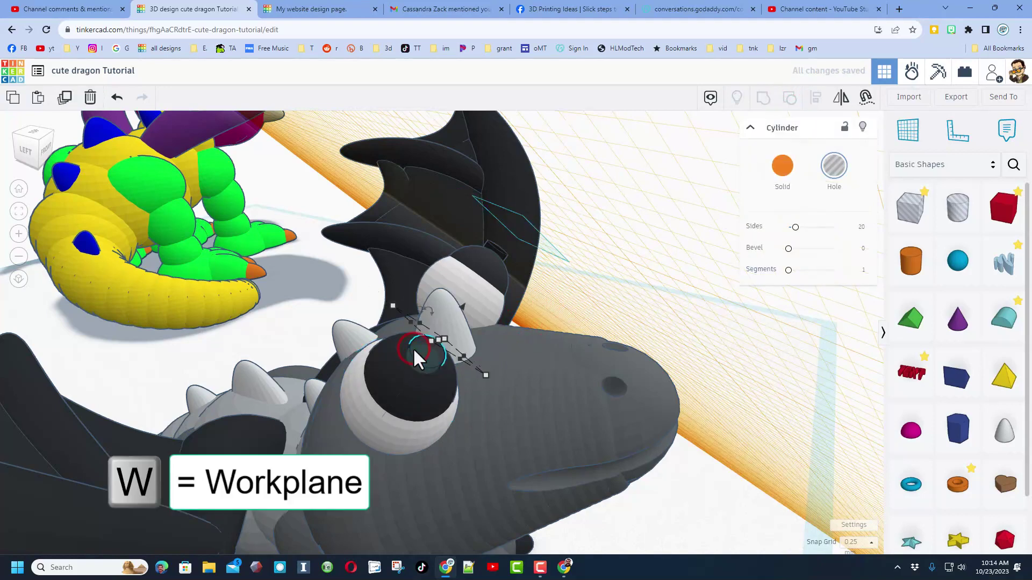
pyautogui.click(420, 357)
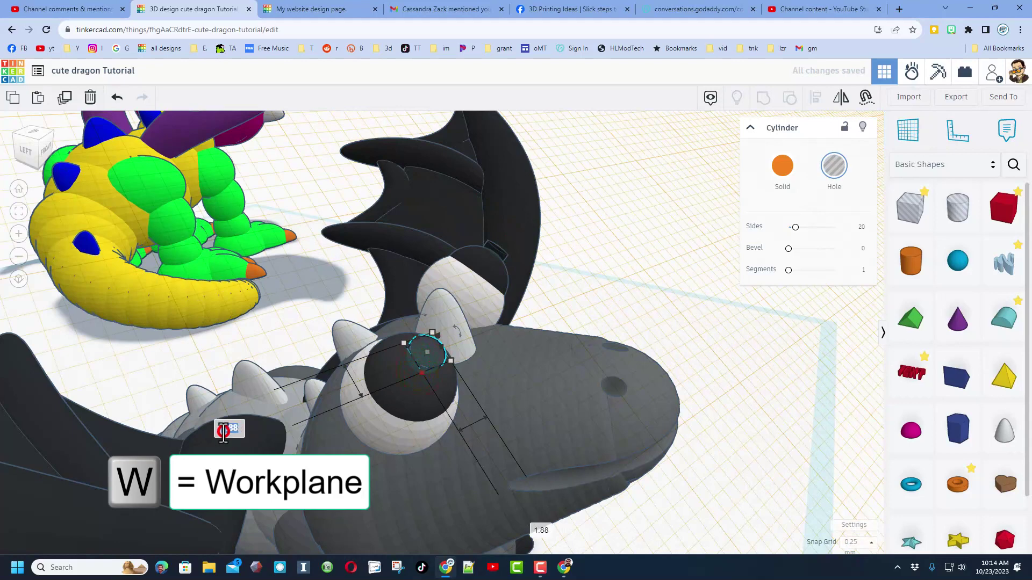
pyautogui.press('BackSpace')
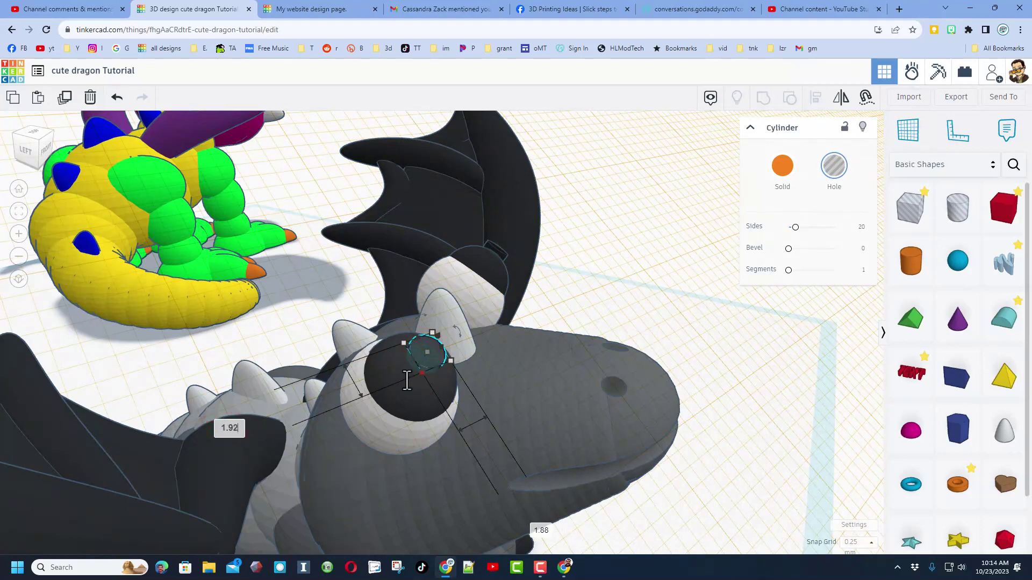
pyautogui.press('Return')
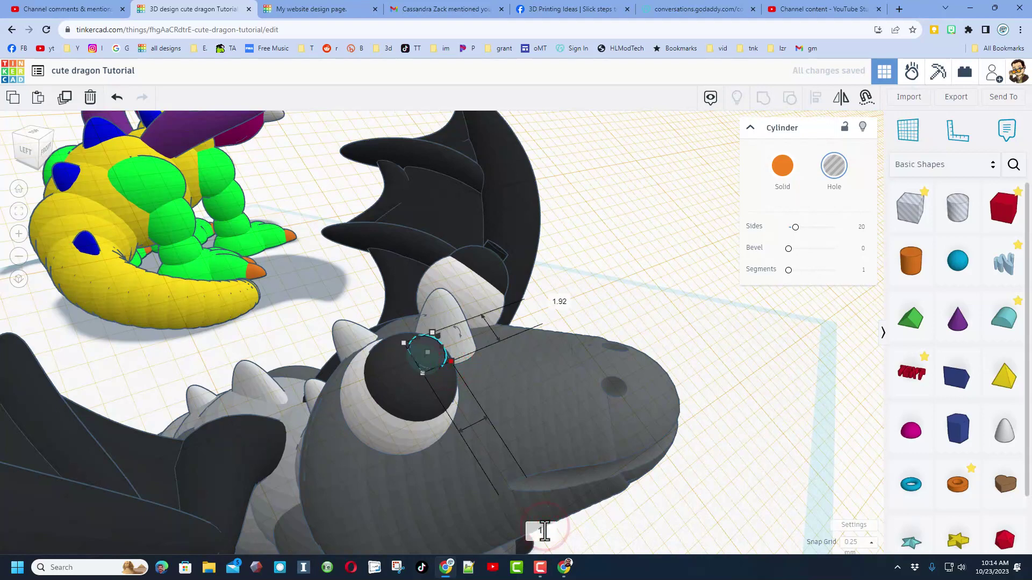
# Step: Enlarge the dark pupil sphere proportionally and centre-align it with the white eyeball on two axes
pyautogui.click(408, 414)
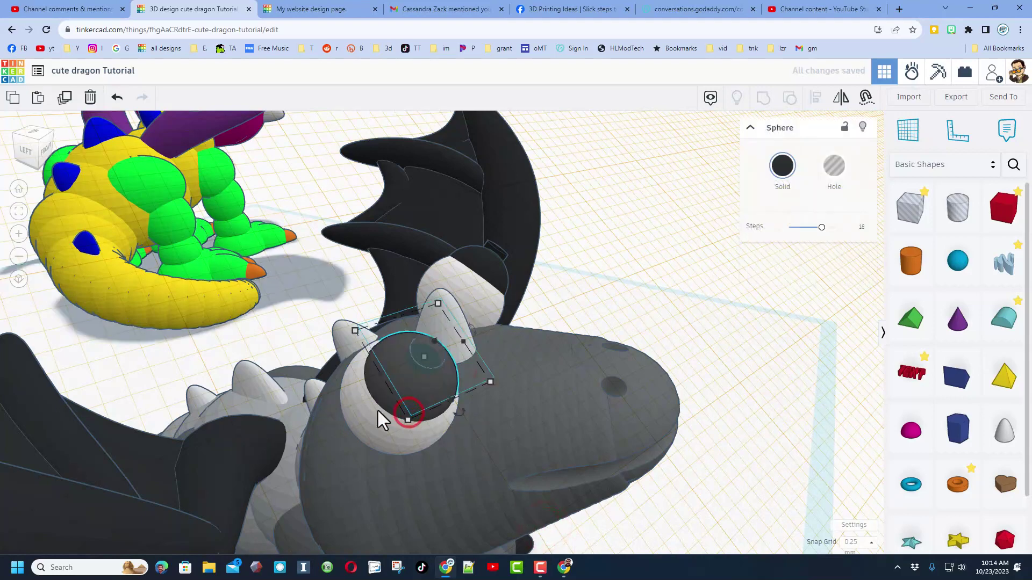
pyautogui.moveTo(409, 422)
pyautogui.keyDown('shift'); pyautogui.mouseDown()
pyautogui.moveTo(401, 421)
pyautogui.moveTo(409, 412)
pyautogui.mouseUp(); pyautogui.keyUp('shift')
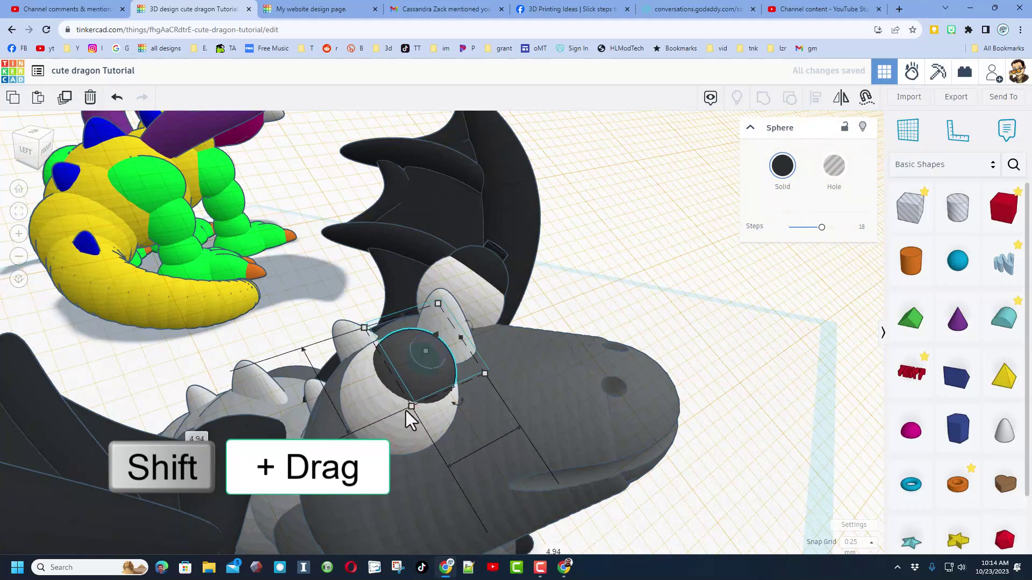
pyautogui.keyDown('shift'); pyautogui.click(408, 431); pyautogui.keyUp('shift')
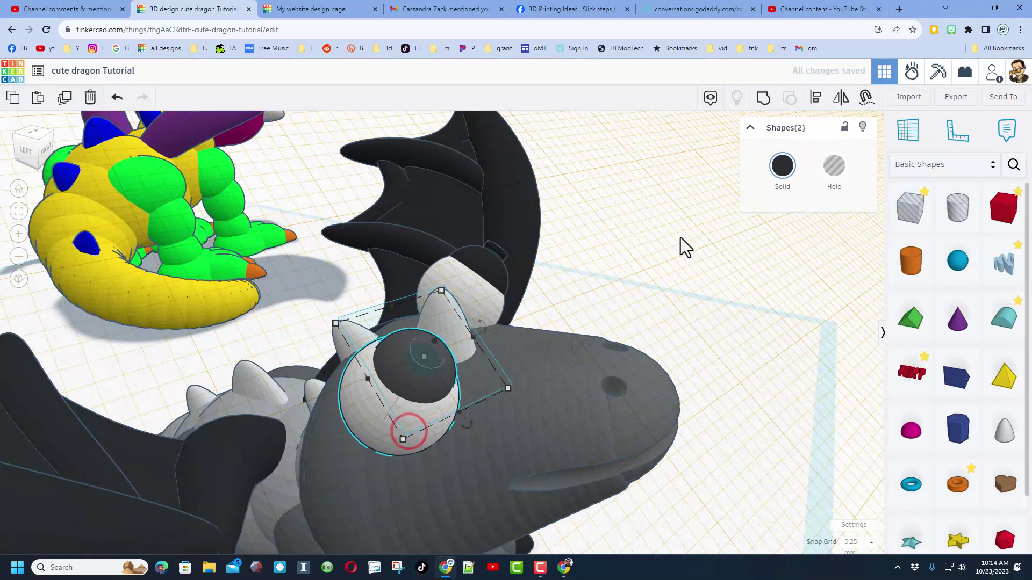
pyautogui.click(818, 97)
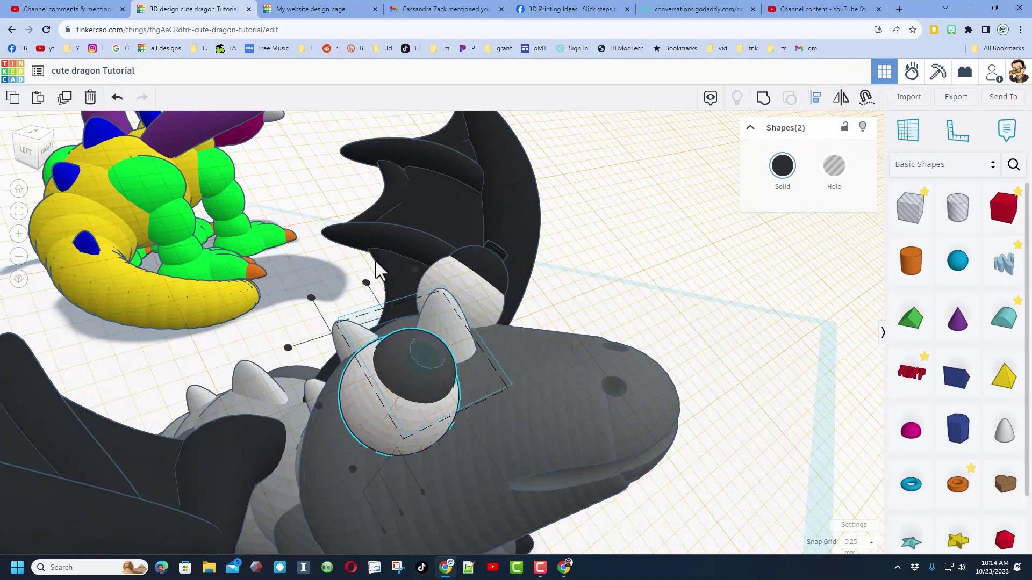
pyautogui.click(366, 283)
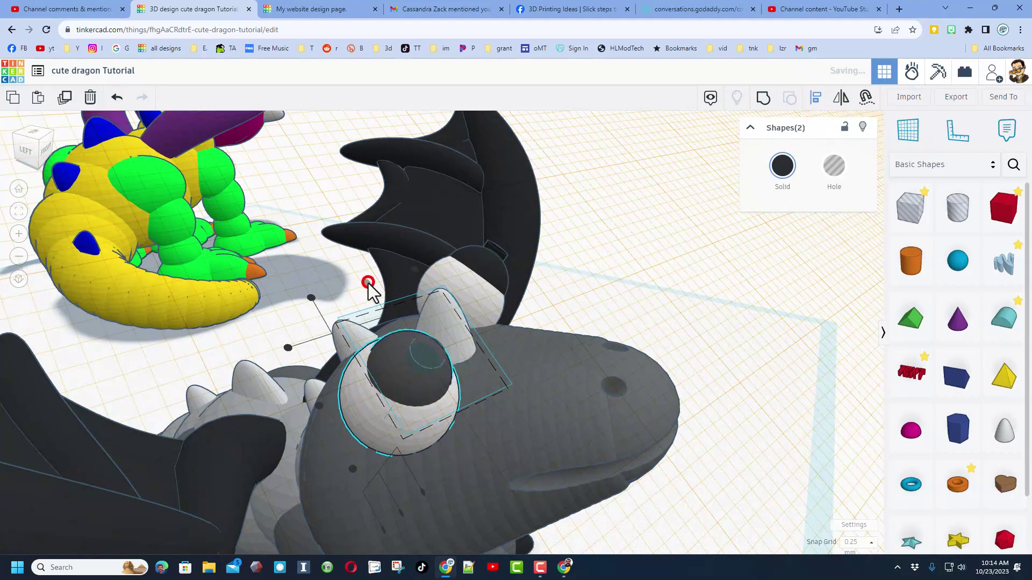
pyautogui.click(320, 407)
# Step: Delete the extra inner sphere from the dragon's eye and check the remaining parts
pyautogui.click(592, 302)
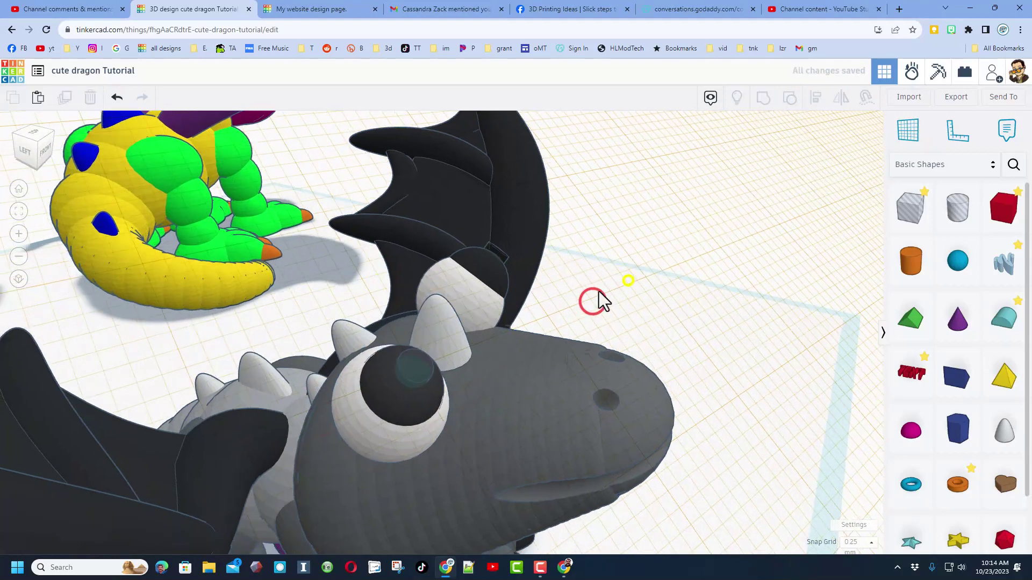
pyautogui.moveTo(268, 225); pyautogui.dragTo(286, 303, button='right')
pyautogui.click(288, 322)
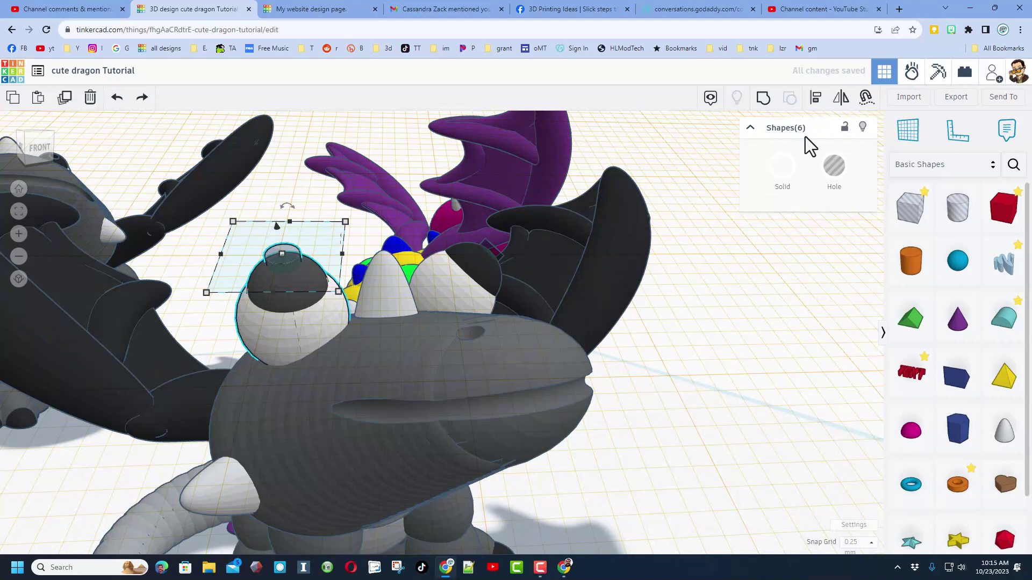
pyautogui.click(385, 137)
pyautogui.click(288, 339)
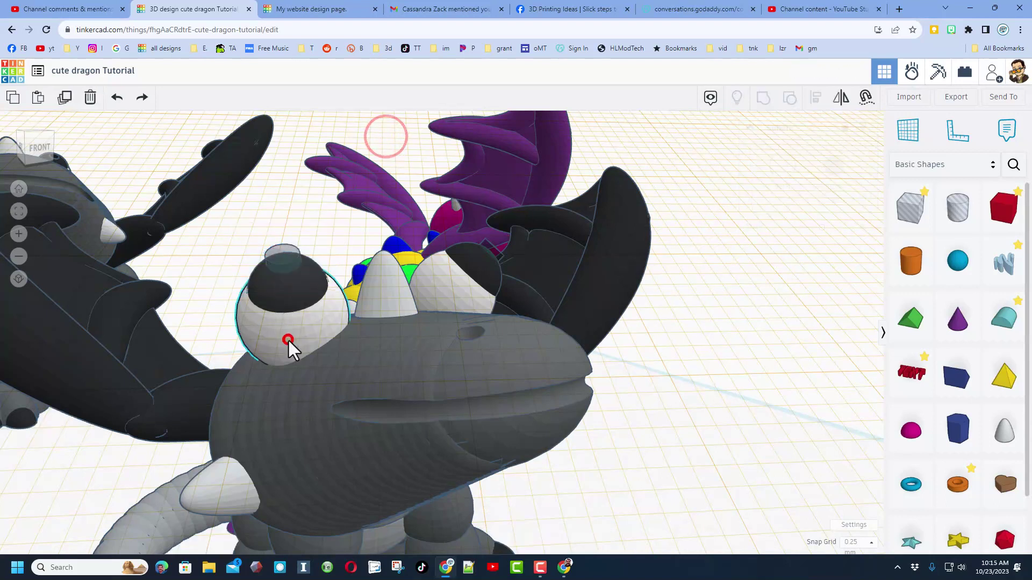
pyautogui.press('Delete')
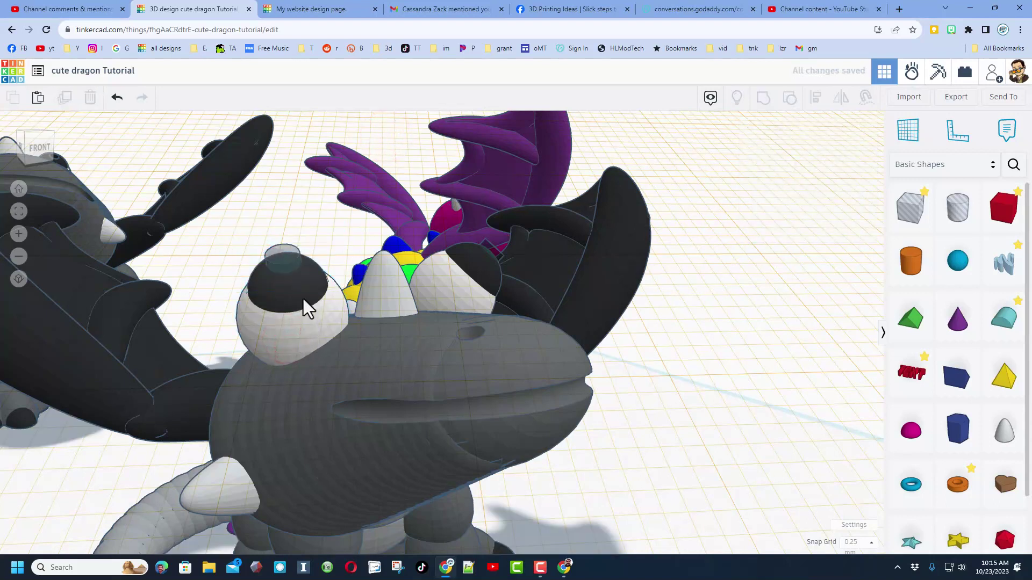
pyautogui.click(301, 295)
pyautogui.click(292, 253)
# Step: Group the three eye parts and set the group's colour to Multicolor
pyautogui.moveTo(267, 318); pyautogui.dragTo(268, 318)
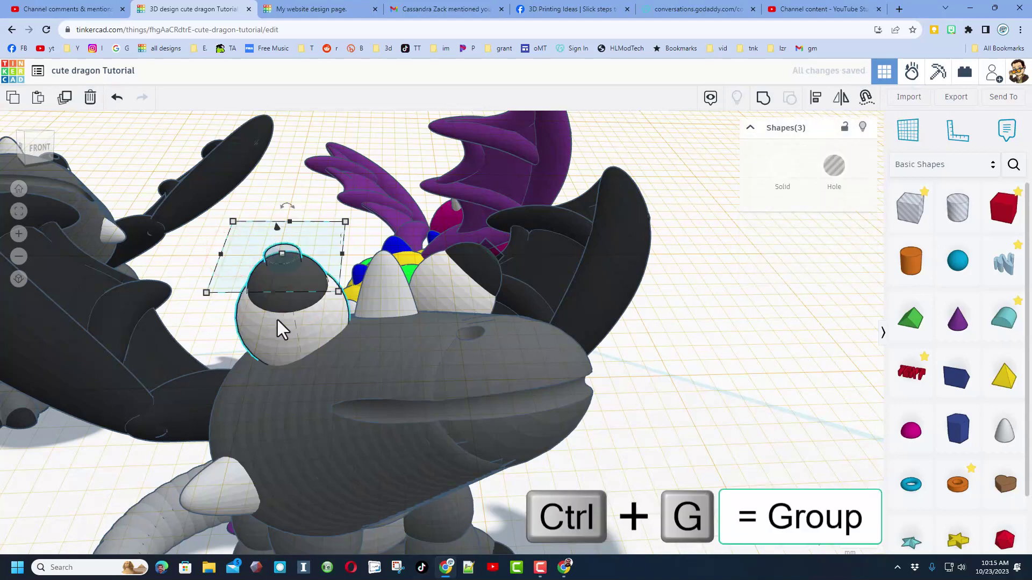
pyautogui.click(763, 100)
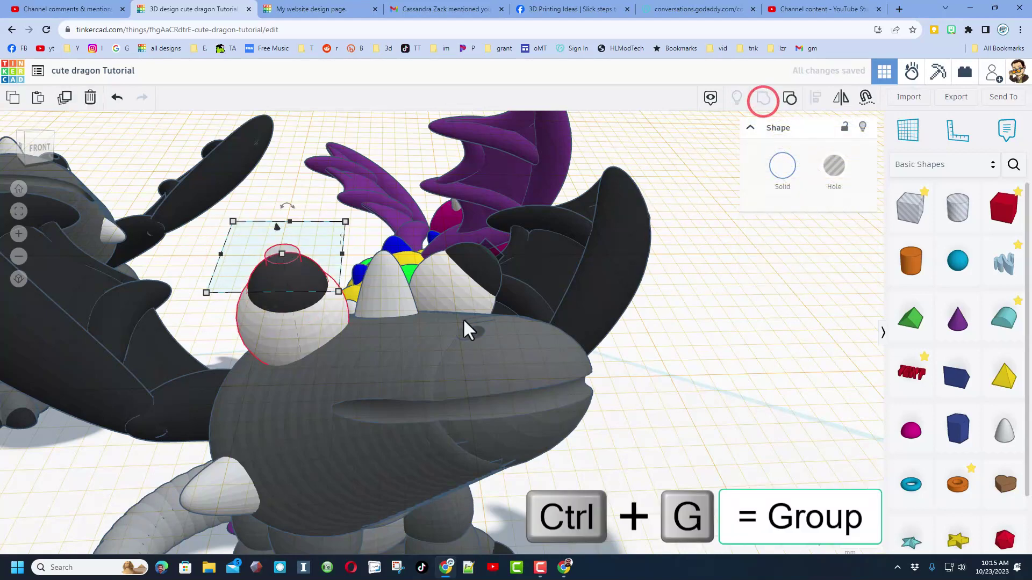
pyautogui.moveTo(310, 295); pyautogui.dragTo(311, 316, button='right')
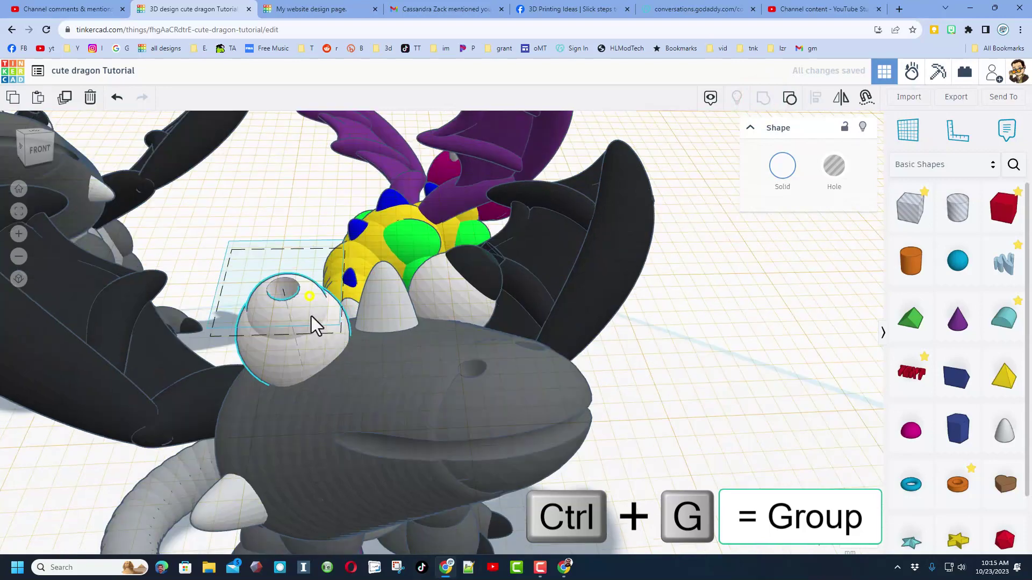
pyautogui.click(786, 177)
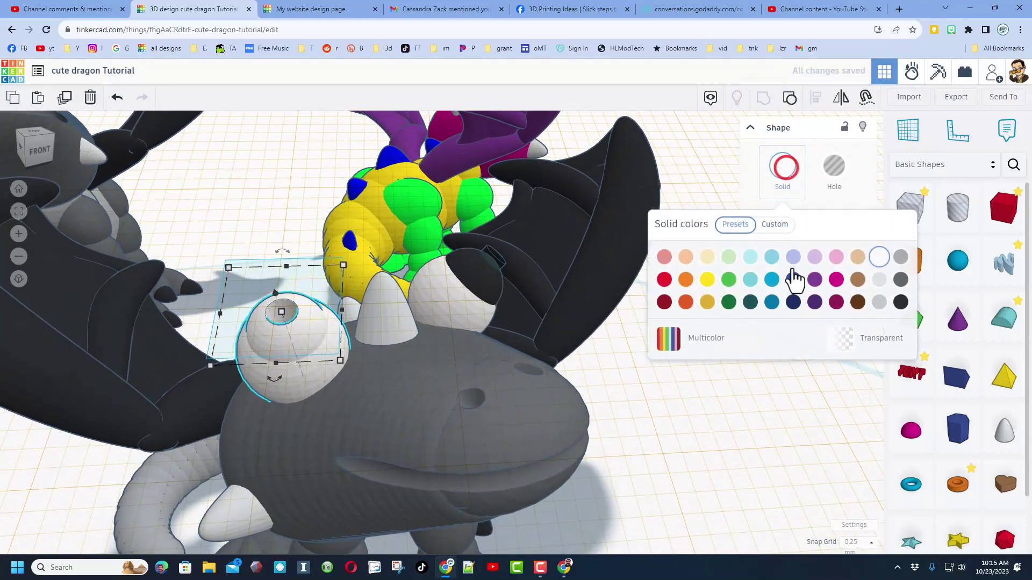
pyautogui.click(691, 338)
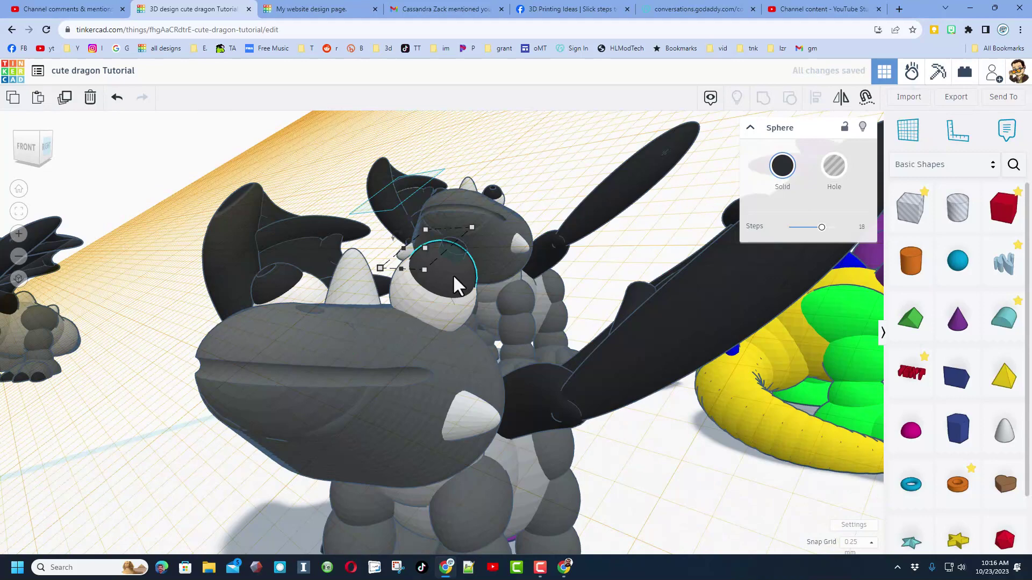
# Step: Place a workplane on the dragon's head and shrink the other eye sphere about its centre
pyautogui.press('w')
pyautogui.click(453, 249)
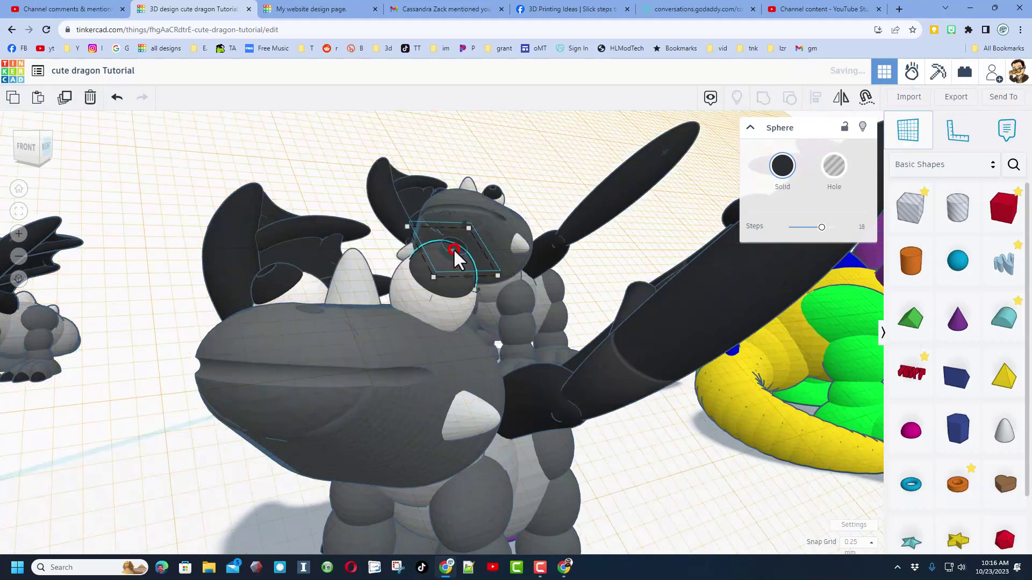
pyautogui.moveTo(433, 279)
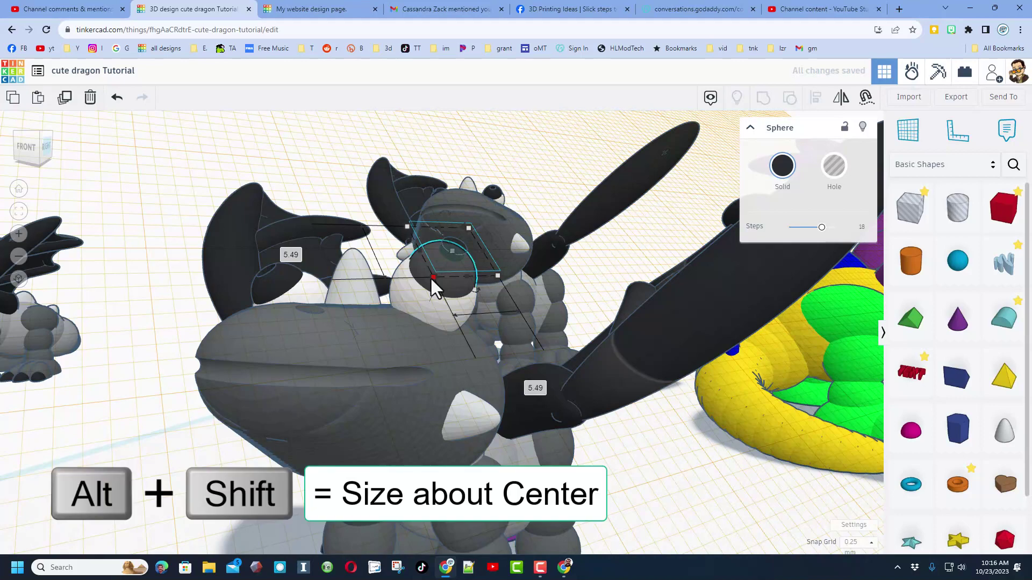
pyautogui.keyDown('alt'); pyautogui.keyDown('shift'); pyautogui.moveTo(431, 279); pyautogui.dragTo(432, 276); pyautogui.keyUp('shift'); pyautogui.keyUp('alt')
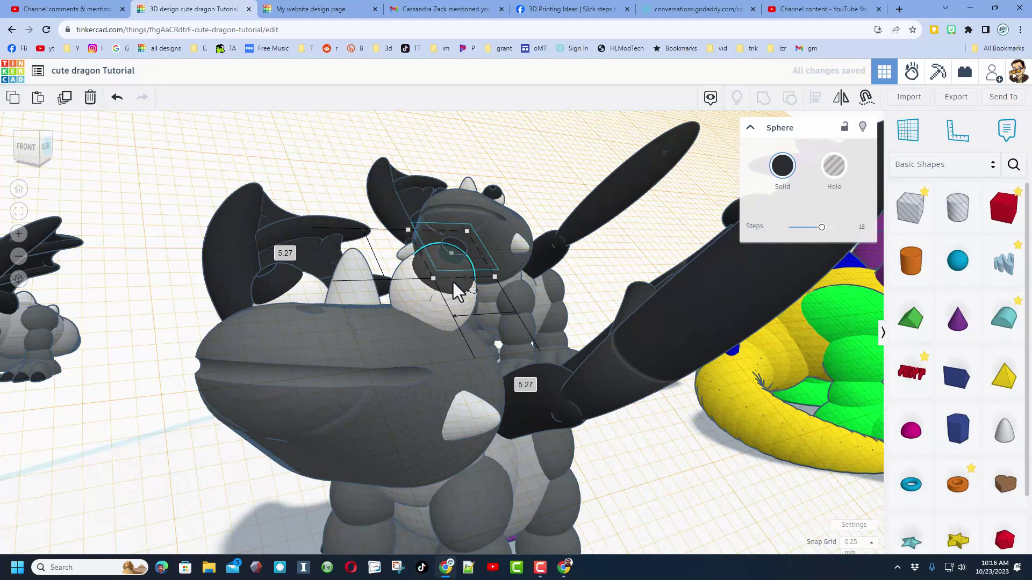
# Step: Nudge the pupil slightly lower, then group the three eye parts as Multicolor
pyautogui.click(449, 249)
pyautogui.hotkey('ctrl', 'Down')
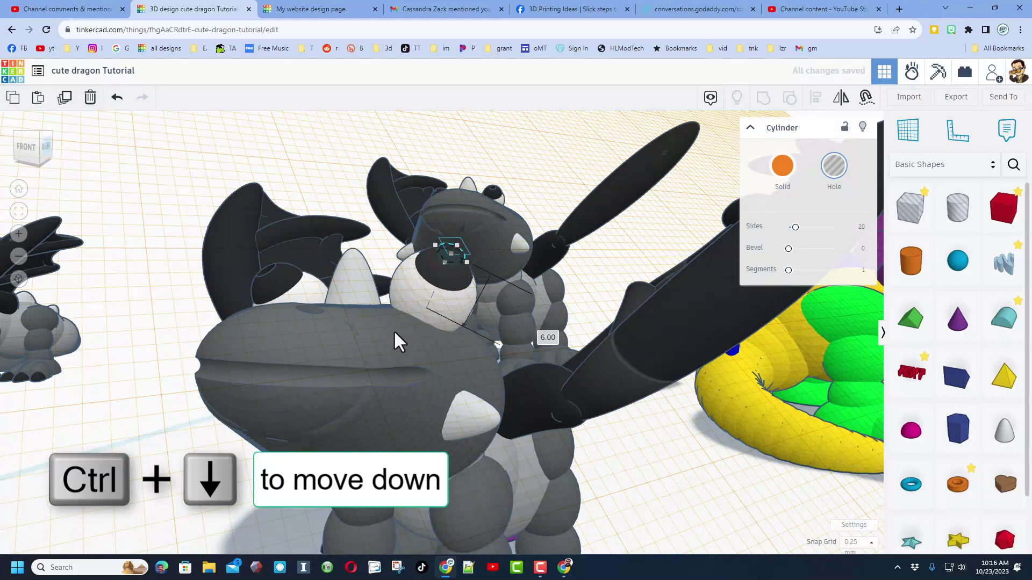
pyautogui.click(408, 299)
pyautogui.keyDown('shift'); pyautogui.click(430, 266); pyautogui.keyUp('shift')
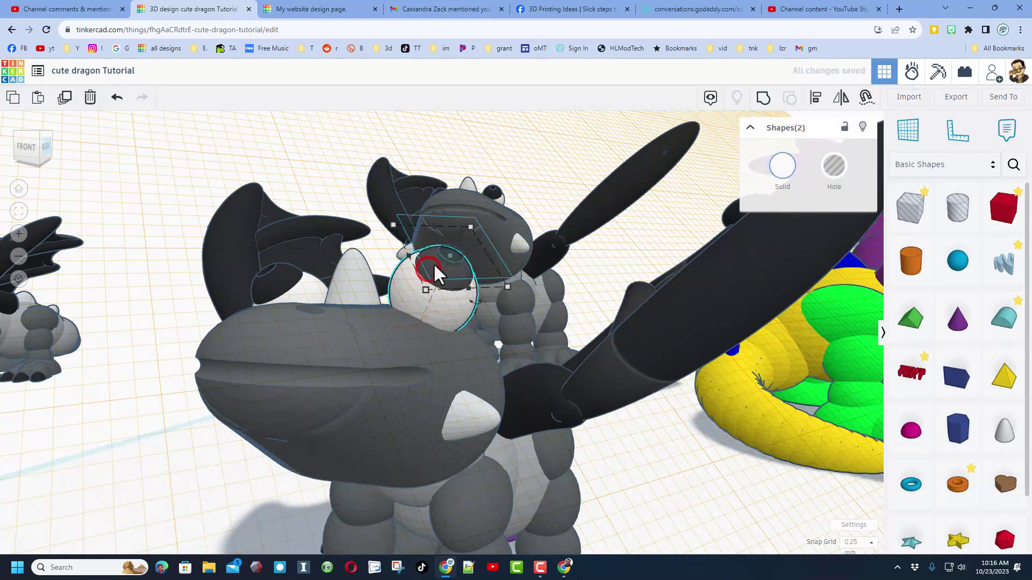
pyautogui.keyDown('shift'); pyautogui.click(447, 248); pyautogui.keyUp('shift')
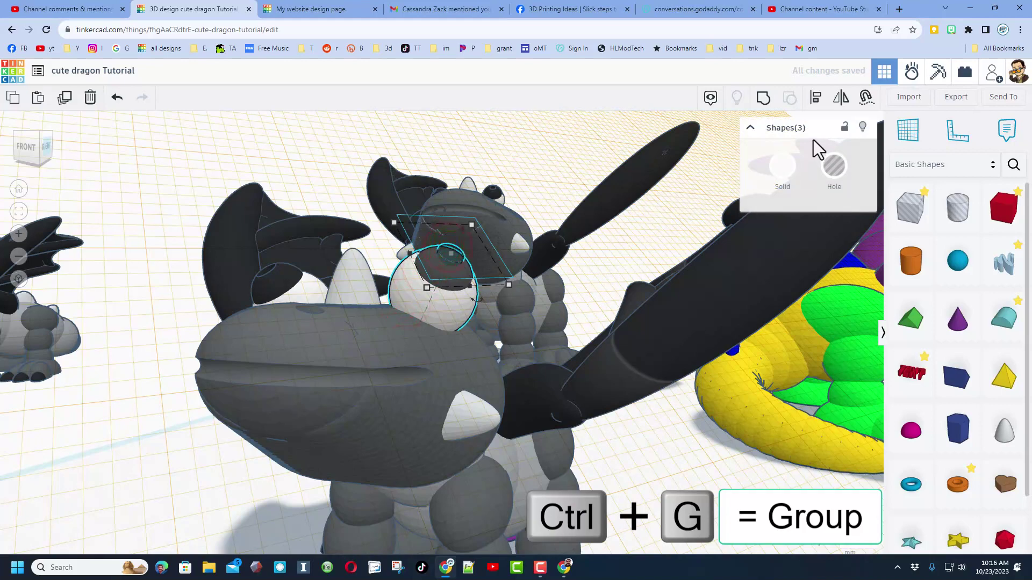
pyautogui.click(762, 99)
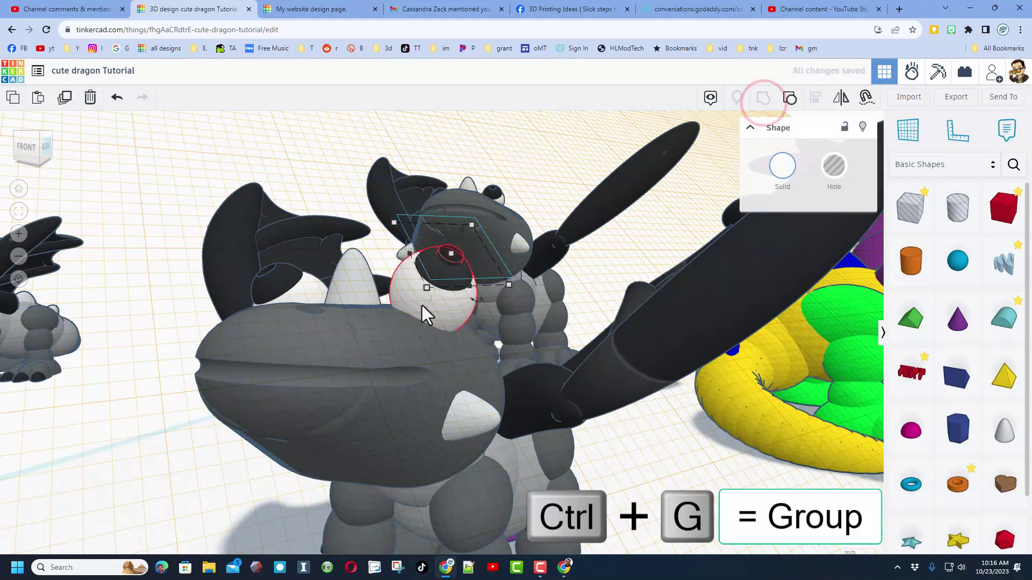
pyautogui.click(788, 175)
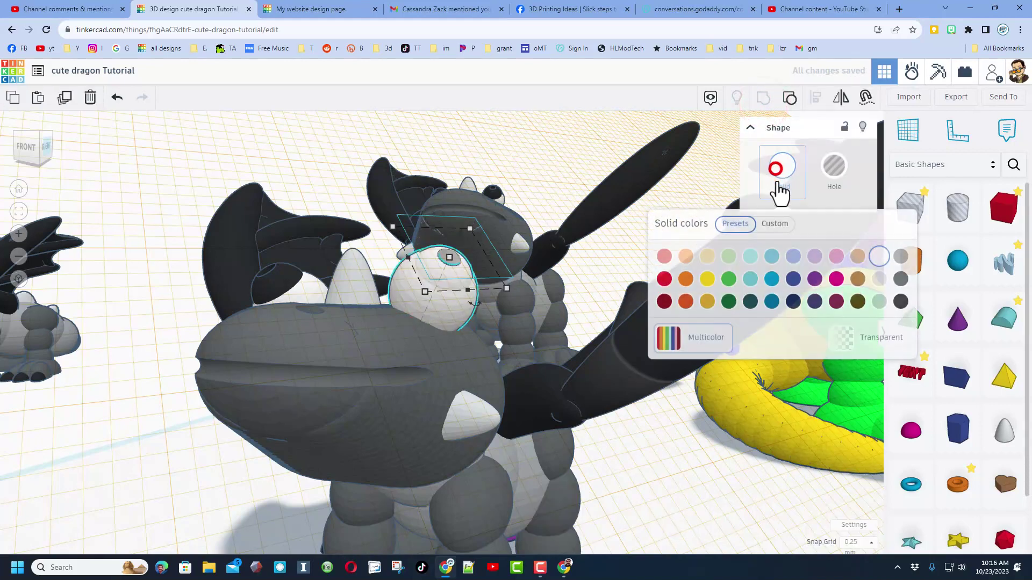
pyautogui.click(707, 337)
pyautogui.moveTo(343, 303); pyautogui.dragTo(379, 300, button='right')
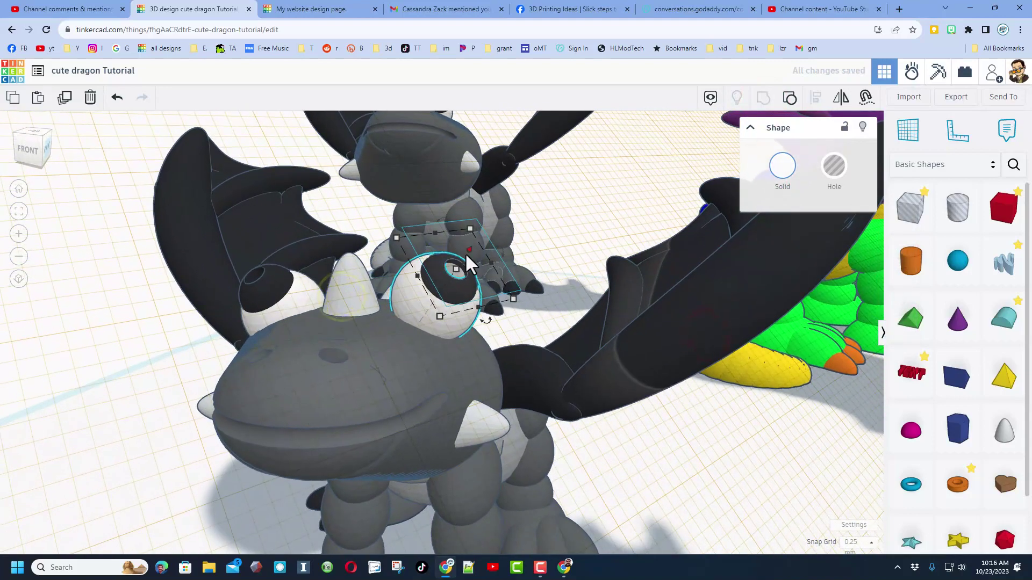
pyautogui.moveTo(466, 247); pyautogui.dragTo(462, 263)
pyautogui.moveTo(634, 429); pyautogui.dragTo(633, 454, button='right')
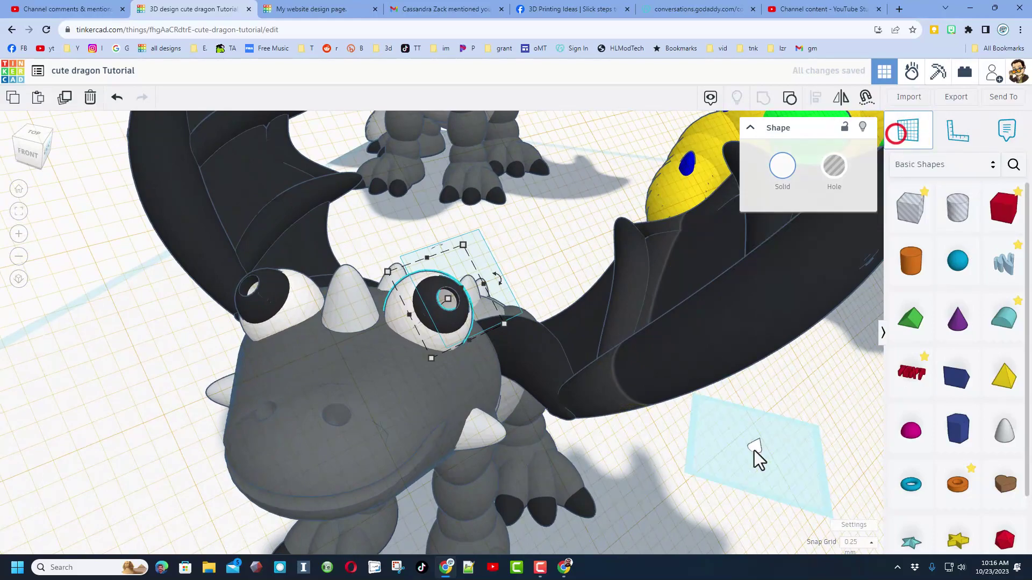
pyautogui.moveTo(753, 450)
pyautogui.mouseDown(button='right')
pyautogui.moveTo(608, 407)
pyautogui.moveTo(492, 400)
pyautogui.moveTo(576, 385)
pyautogui.moveTo(575, 364)
pyautogui.moveTo(532, 357)
pyautogui.moveTo(427, 305)
pyautogui.mouseUp(button='right')
# Step: Tilt the white tooth on the dragon's snout a few degrees
pyautogui.scroll(5, 436, 280)
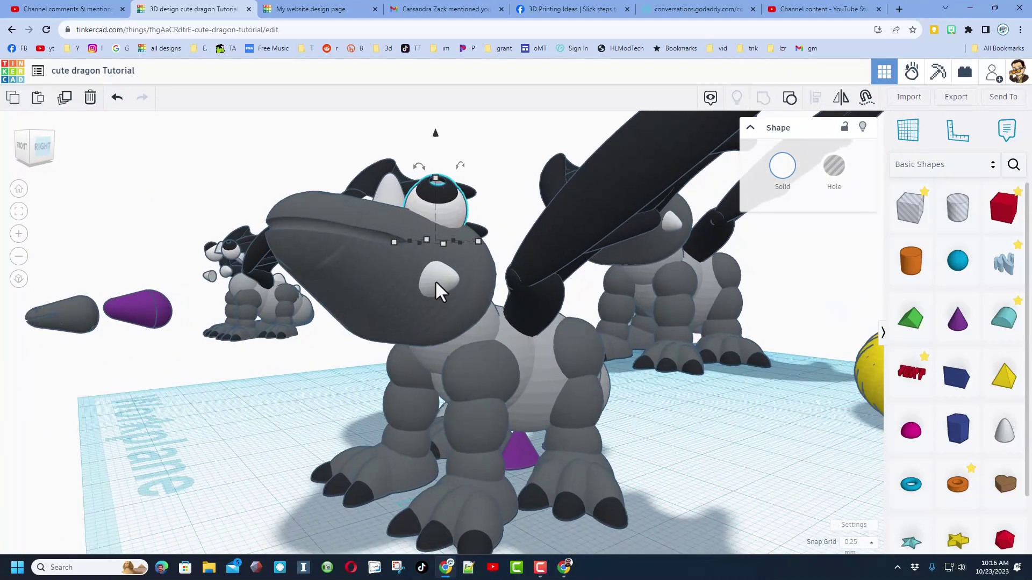
pyautogui.click(437, 280)
pyautogui.moveTo(453, 268); pyautogui.dragTo(510, 295, button='right')
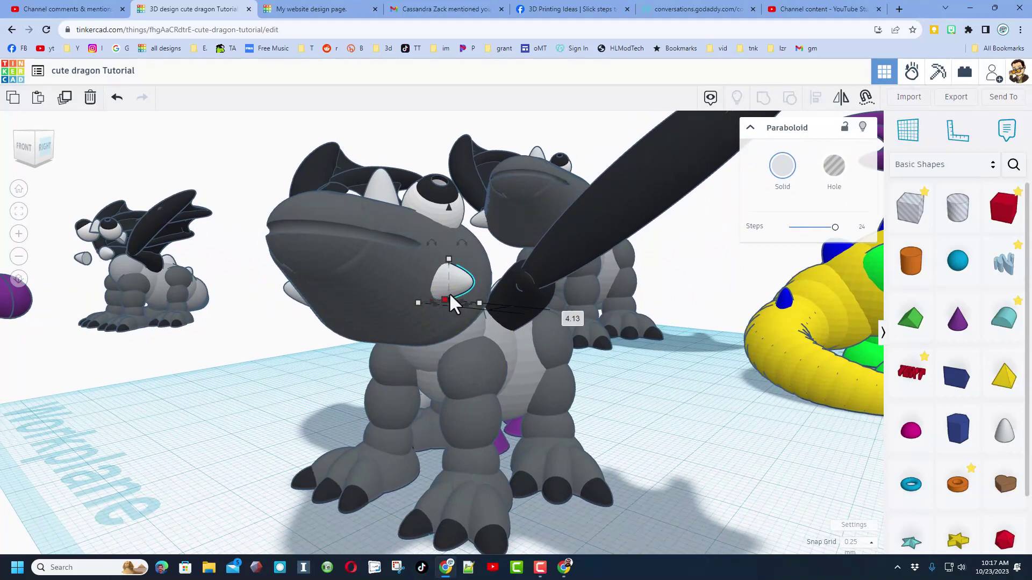
pyautogui.moveTo(461, 243); pyautogui.dragTo(458, 178)
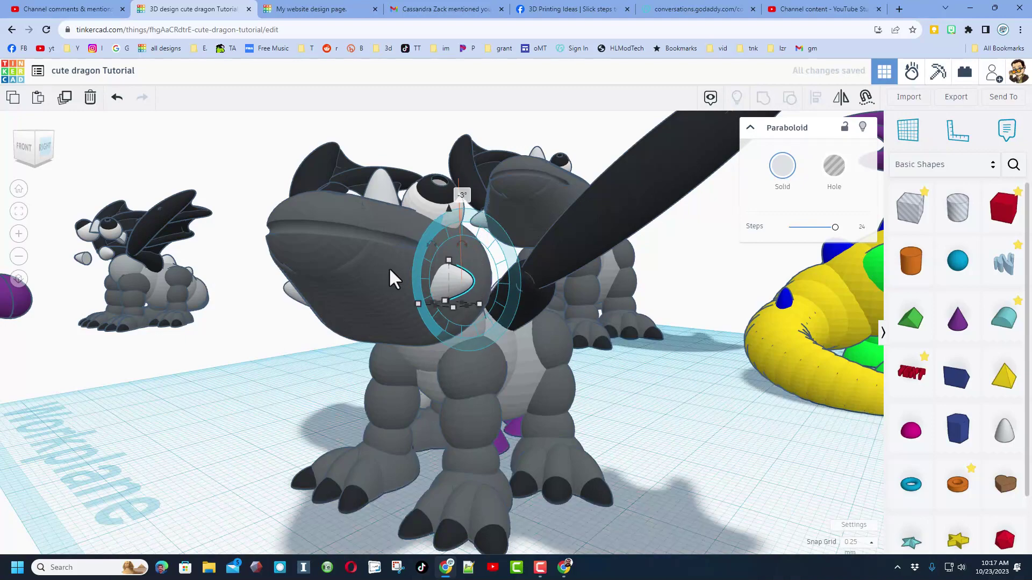
# Step: Deselect the tooth and marquee-select all 30 parts of the gray dragon
pyautogui.moveTo(389, 267); pyautogui.dragTo(330, 333, button='right')
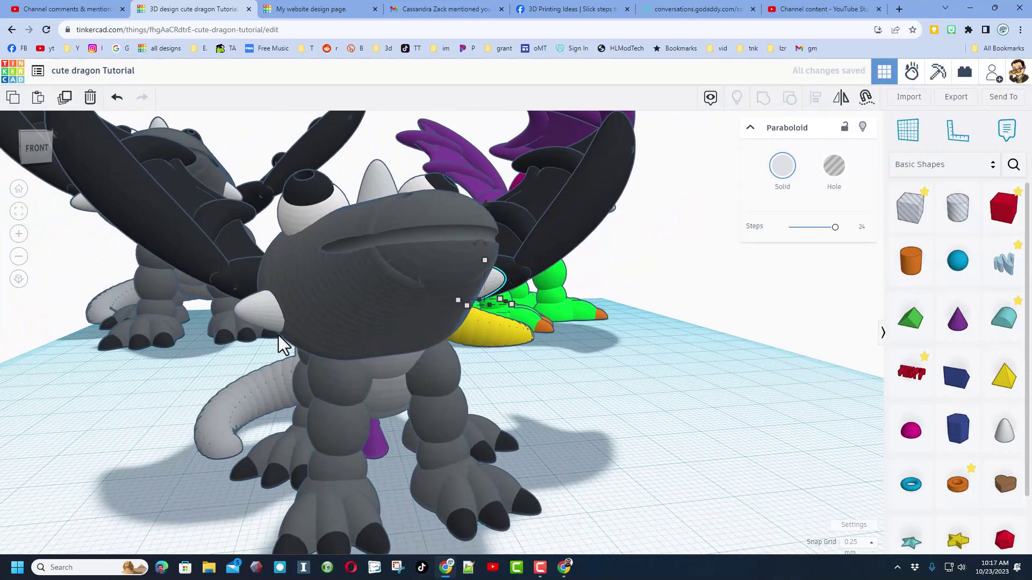
pyautogui.moveTo(266, 352); pyautogui.dragTo(237, 414, button='right')
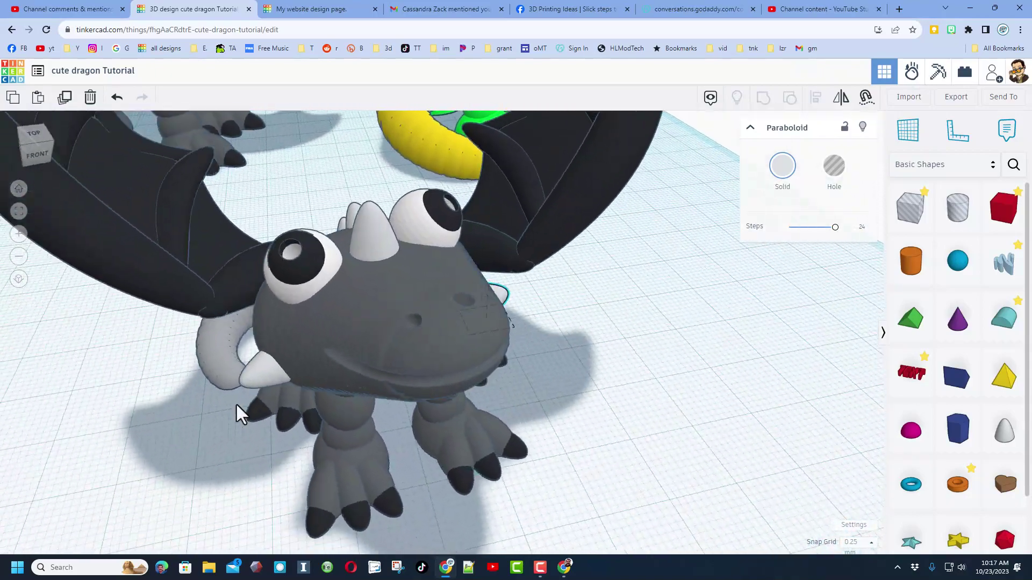
pyautogui.moveTo(444, 484); pyautogui.dragTo(501, 382, button='right')
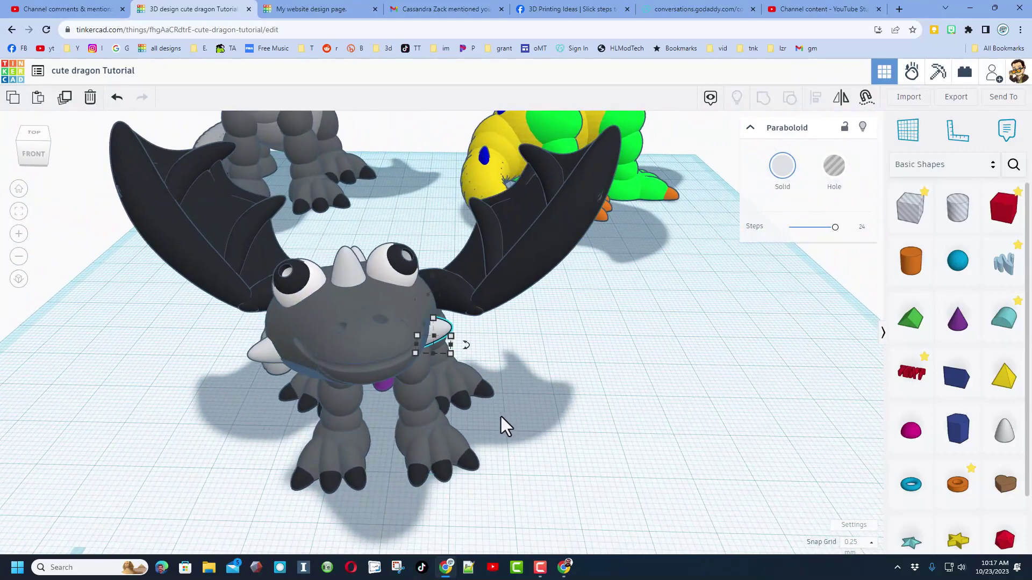
pyautogui.click(525, 438)
pyautogui.moveTo(649, 525); pyautogui.dragTo(540, 413, button='right')
pyautogui.moveTo(538, 303); pyautogui.dragTo(331, 503)
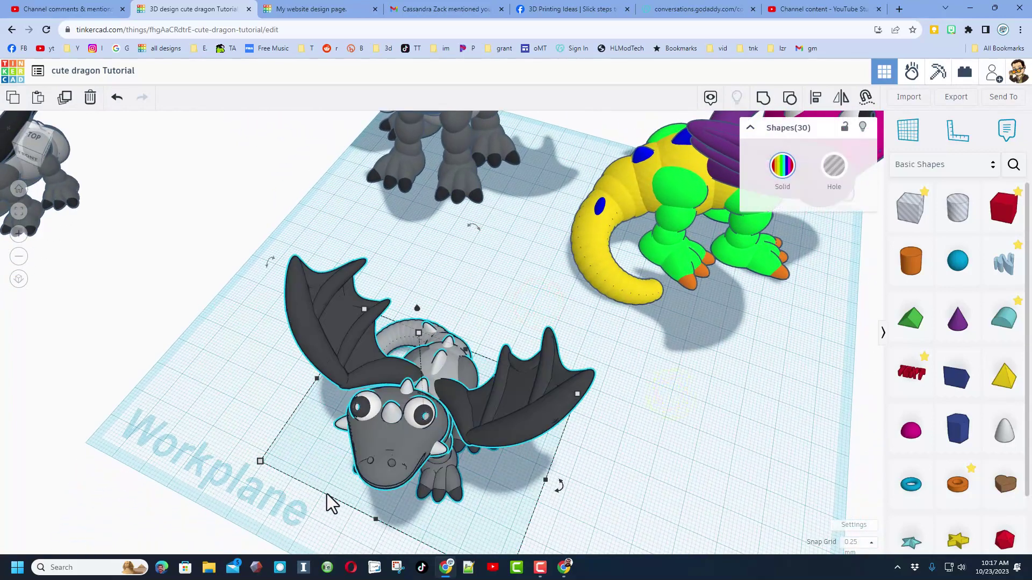
# Step: Choose STL export and change the suggested file name to 'dragon supt.stl'
pyautogui.click(967, 102)
pyautogui.click(577, 327)
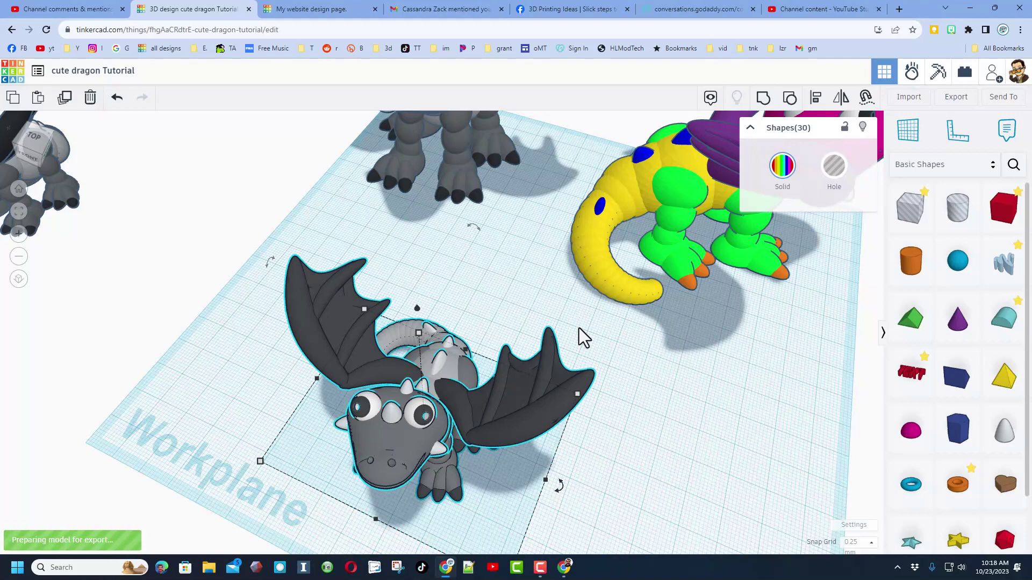
pyautogui.click(87, 417)
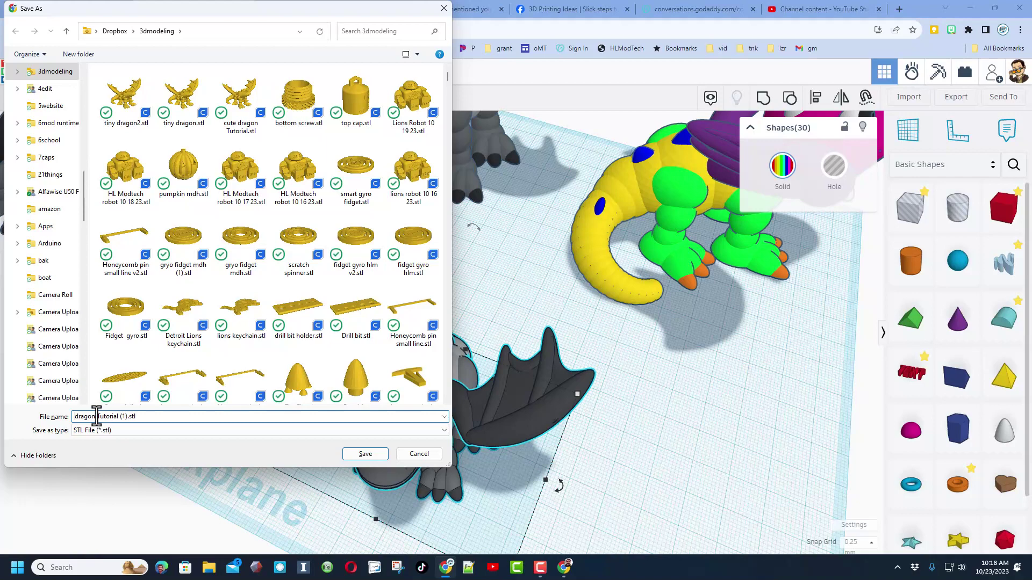
pyautogui.moveTo(98, 416); pyautogui.dragTo(125, 417)
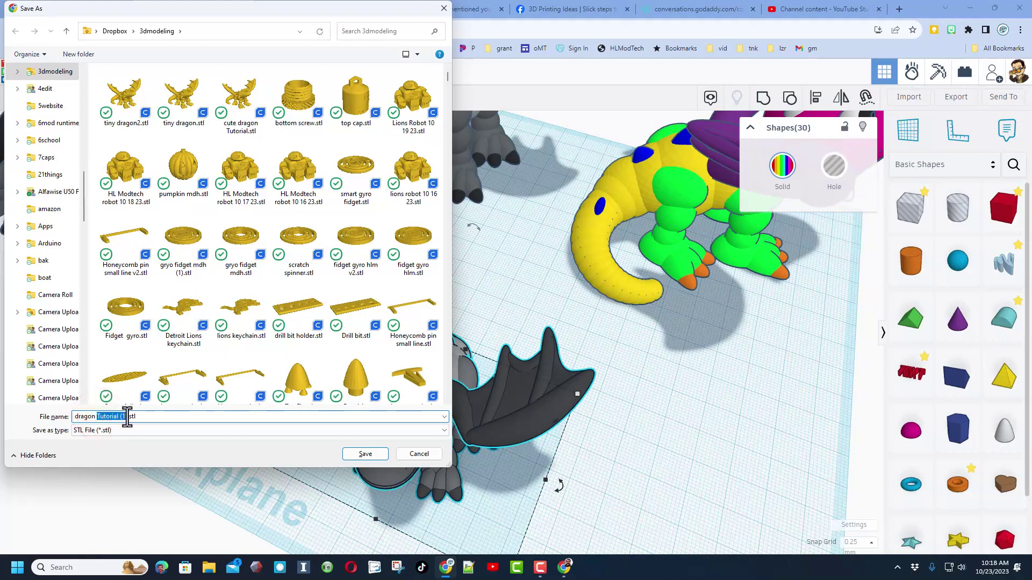
pyautogui.write('supt')
# Step: Save 'dragon supt.stl', then hide the four purple support cones under the dragon
pyautogui.click(365, 454)
pyautogui.moveTo(539, 366); pyautogui.dragTo(543, 329, button='right')
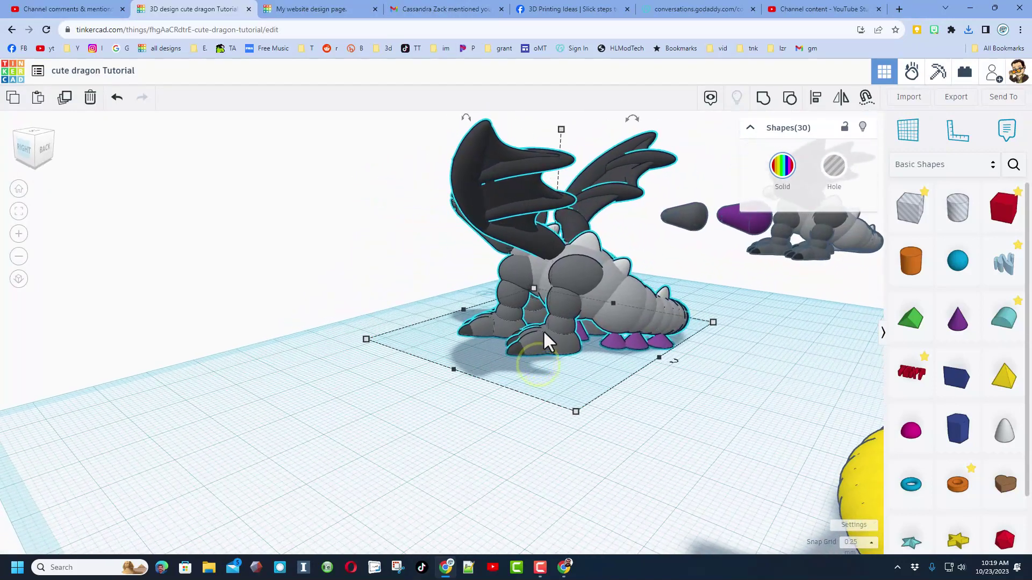
pyautogui.click(584, 334)
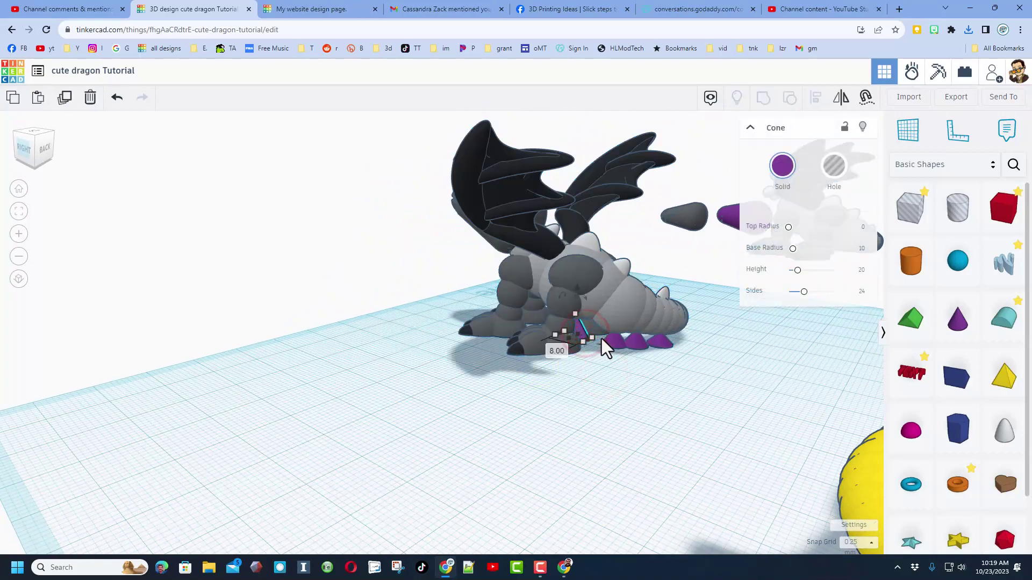
pyautogui.keyDown('shift'); pyautogui.click(623, 345); pyautogui.keyUp('shift')
pyautogui.keyDown('shift'); pyautogui.click(641, 347); pyautogui.keyUp('shift')
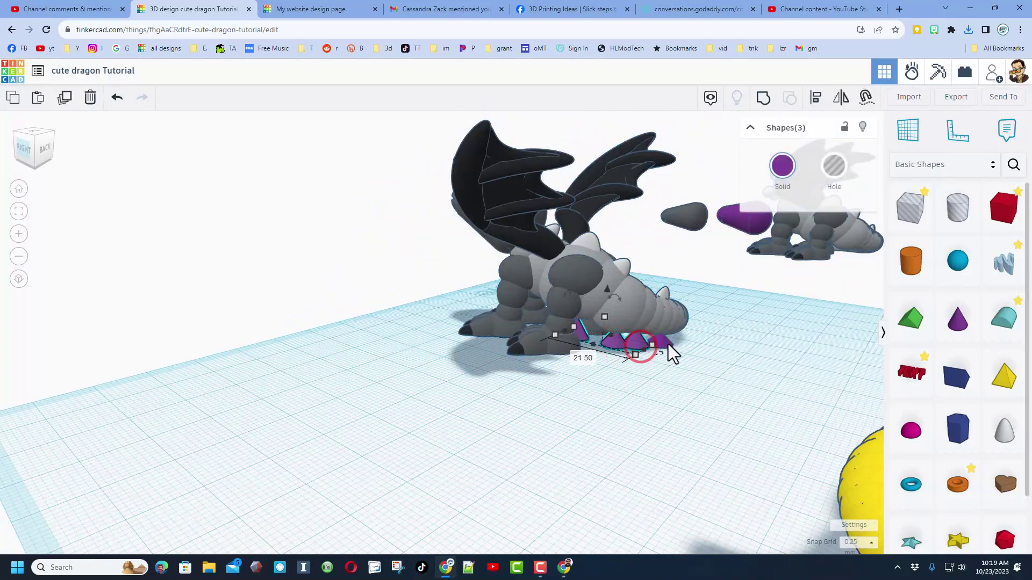
pyautogui.keyDown('shift'); pyautogui.click(669, 344); pyautogui.keyUp('shift')
pyautogui.click(862, 127)
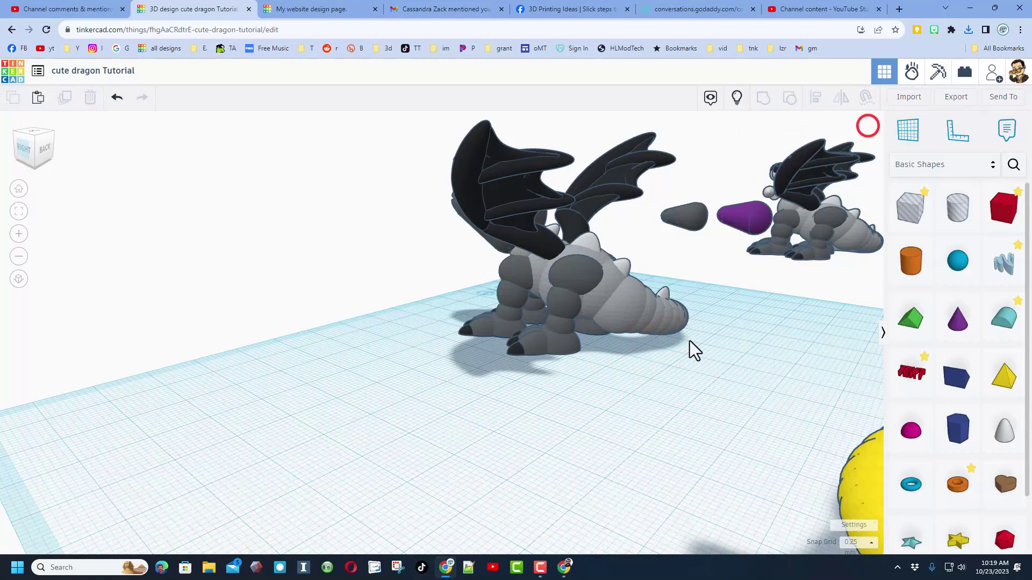
# Step: Select the 26 visible dragon parts and export them as STL 'dragon no supt.stl'
pyautogui.scroll(3, 682, 344)
pyautogui.moveTo(682, 344); pyautogui.dragTo(417, 205, button='right')
pyautogui.scroll(-3, 682, 346)
pyautogui.moveTo(418, 206); pyautogui.dragTo(720, 444)
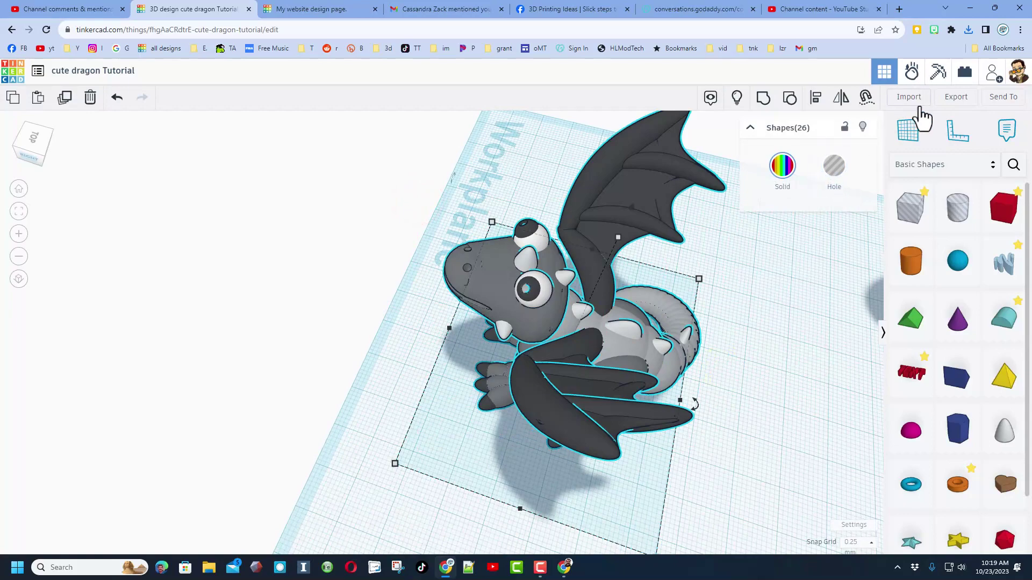
pyautogui.click(955, 98)
pyautogui.click(536, 331)
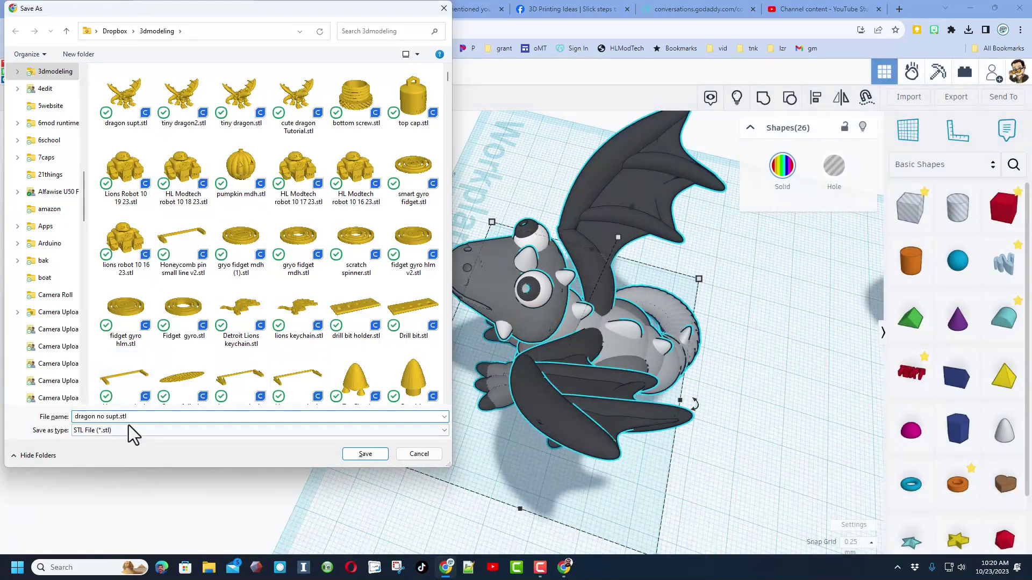
pyautogui.click(359, 455)
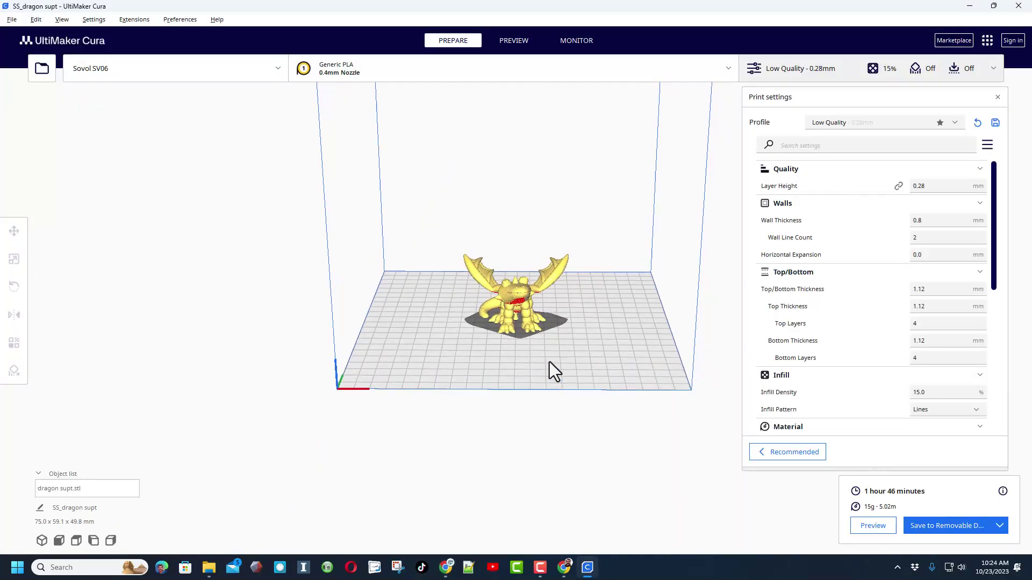
# Step: Inspect the sliced dragon at an angle and collapse the Travel settings group
pyautogui.scroll(5, 550, 355)
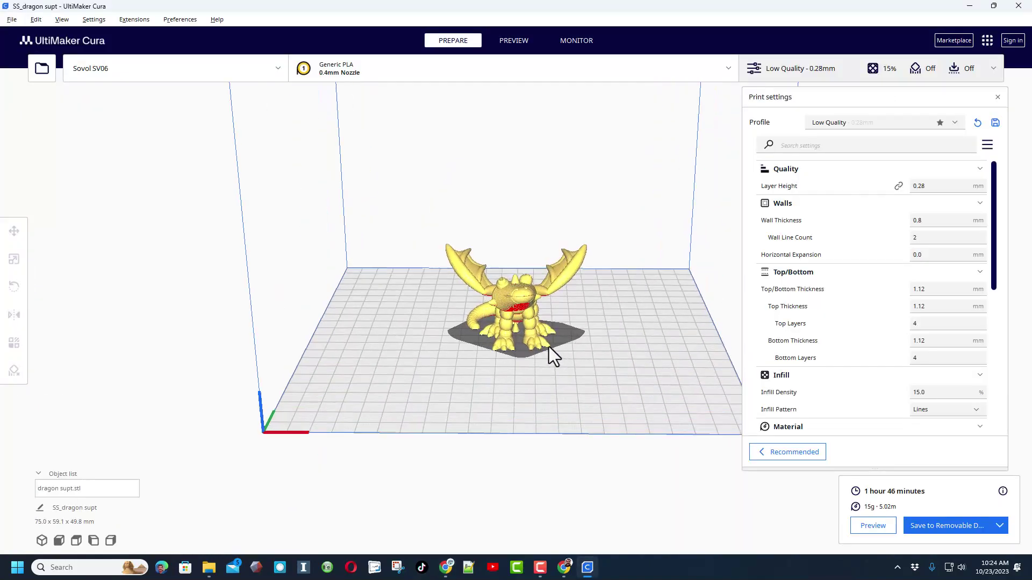
pyautogui.moveTo(531, 328); pyautogui.dragTo(214, 123, button='right')
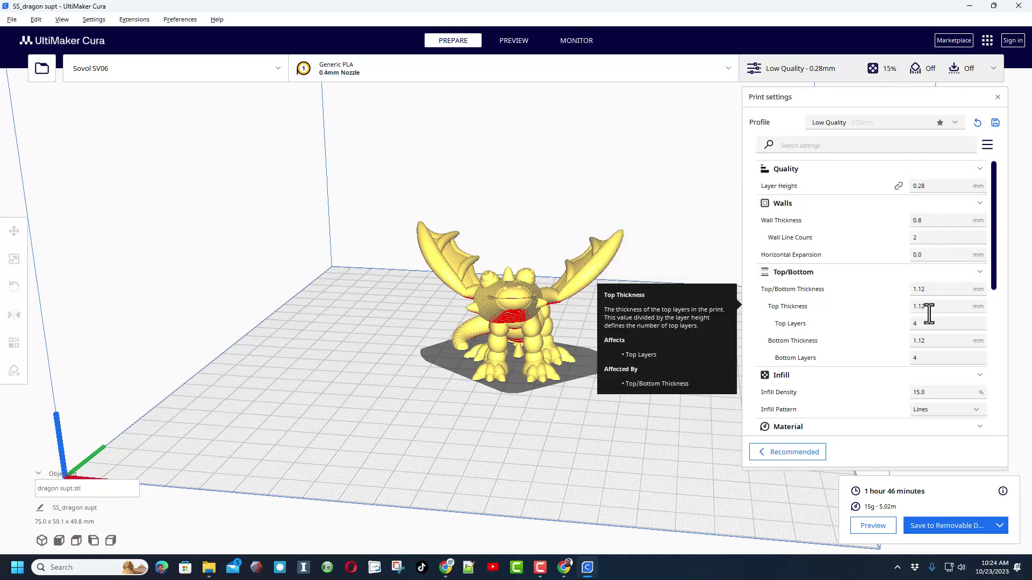
pyautogui.scroll(-4, 879, 359)
pyautogui.scroll(-5, 891, 301)
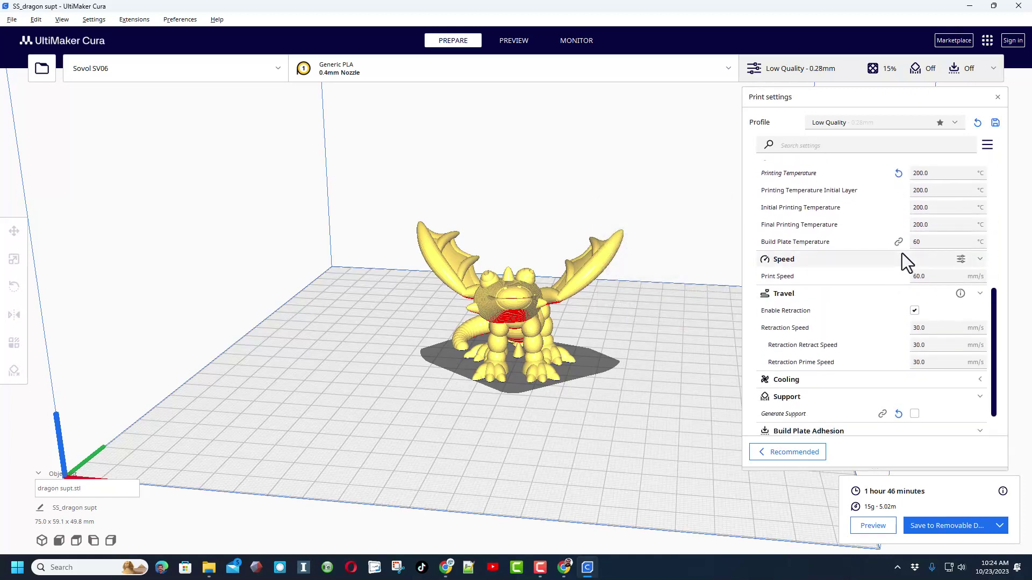
pyautogui.scroll(-2, 883, 307)
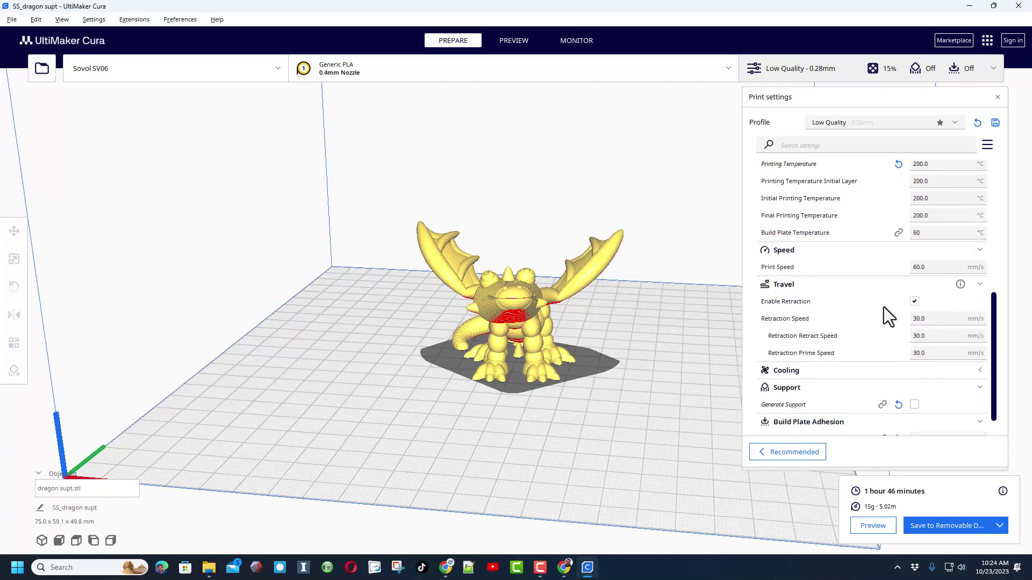
pyautogui.click(887, 256)
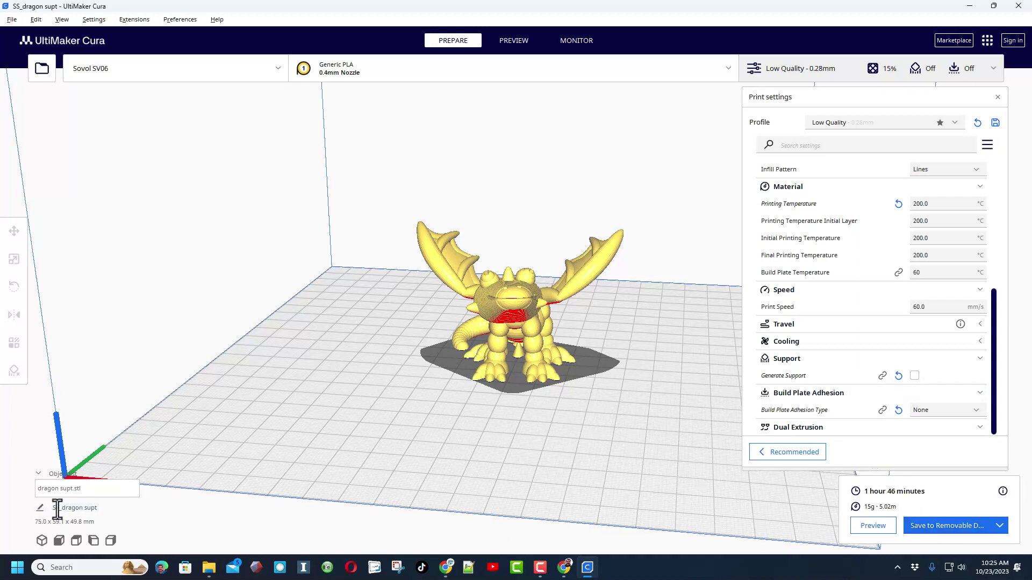
# Step: Save the job as 'v3_dragon supt' to the removable drive, then delete the model
pyautogui.write('v3')
pyautogui.click(929, 526)
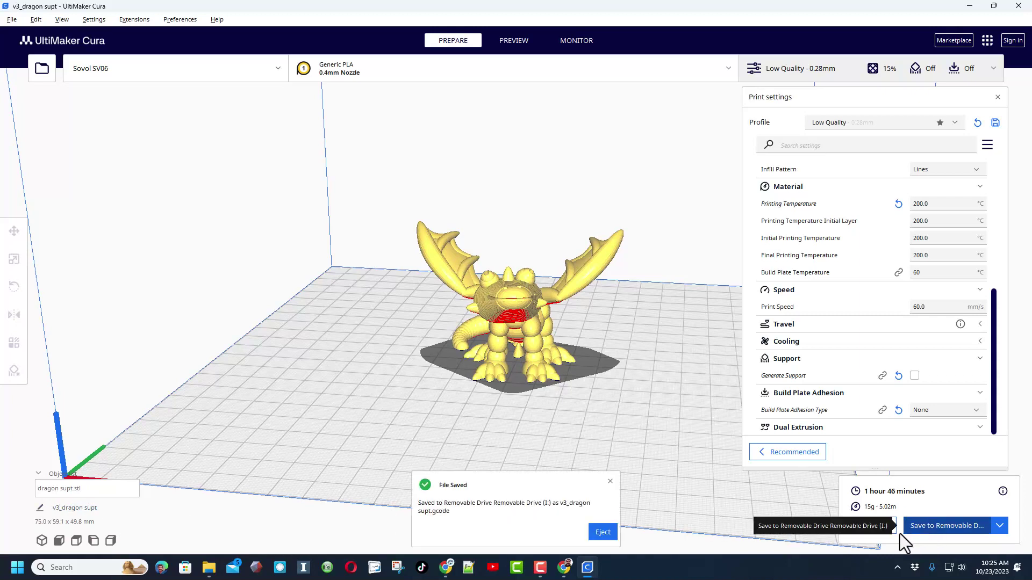
pyautogui.click(610, 481)
pyautogui.click(544, 348)
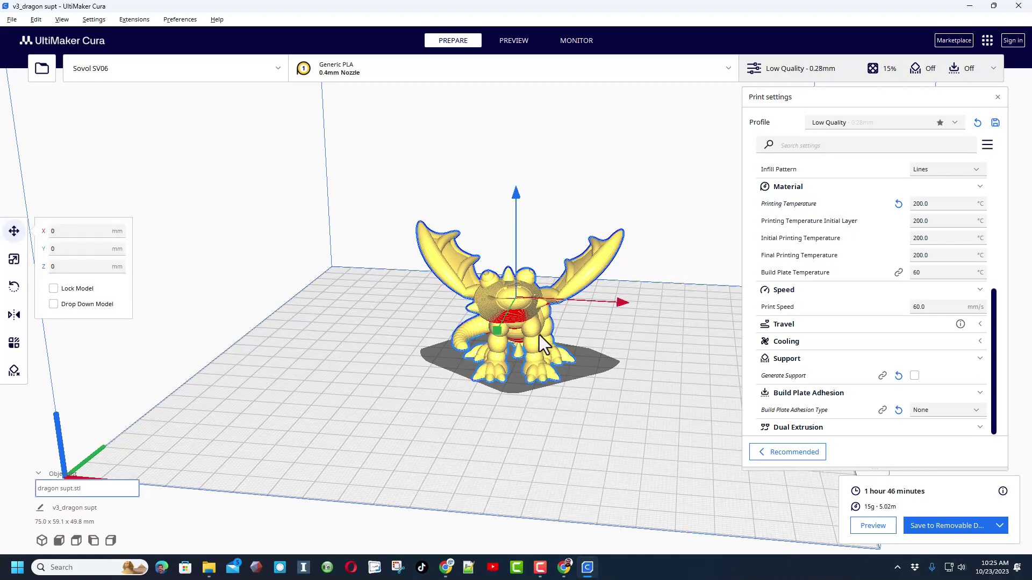
pyautogui.press('Delete')
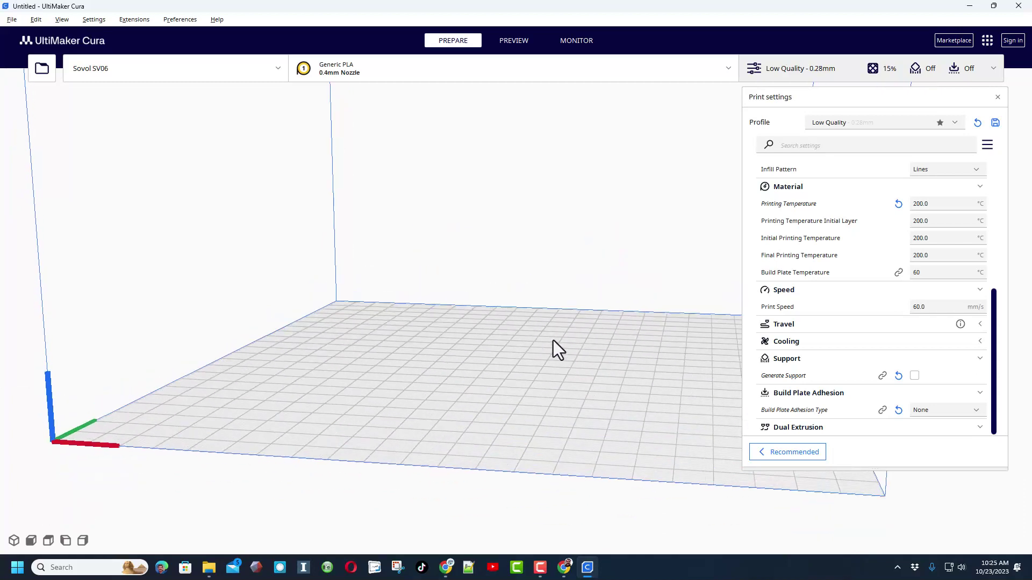
# Step: Load 'dragon no supt.stl' onto the build plate and enable Generate Support
pyautogui.click(43, 70)
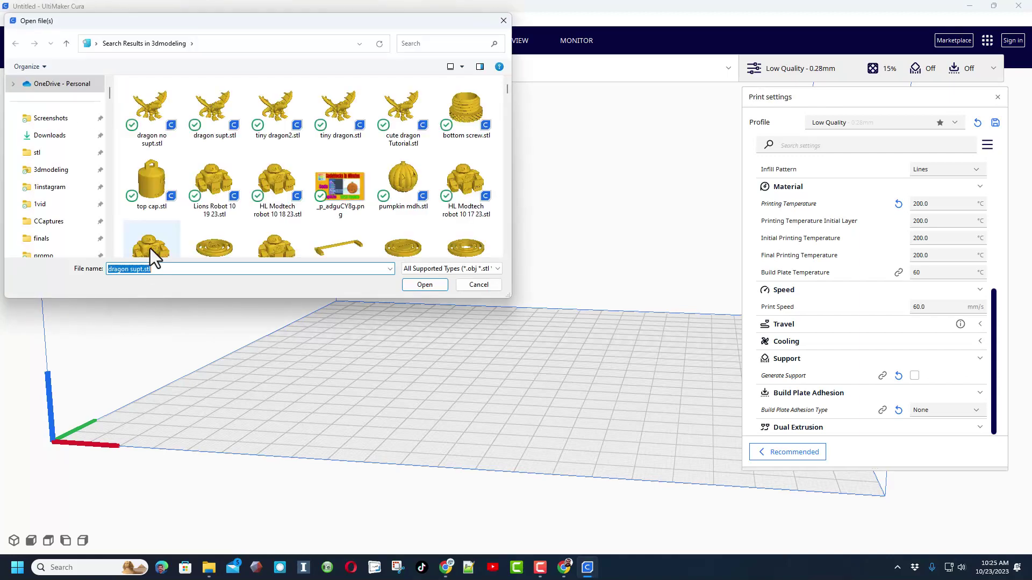
pyautogui.click(156, 112)
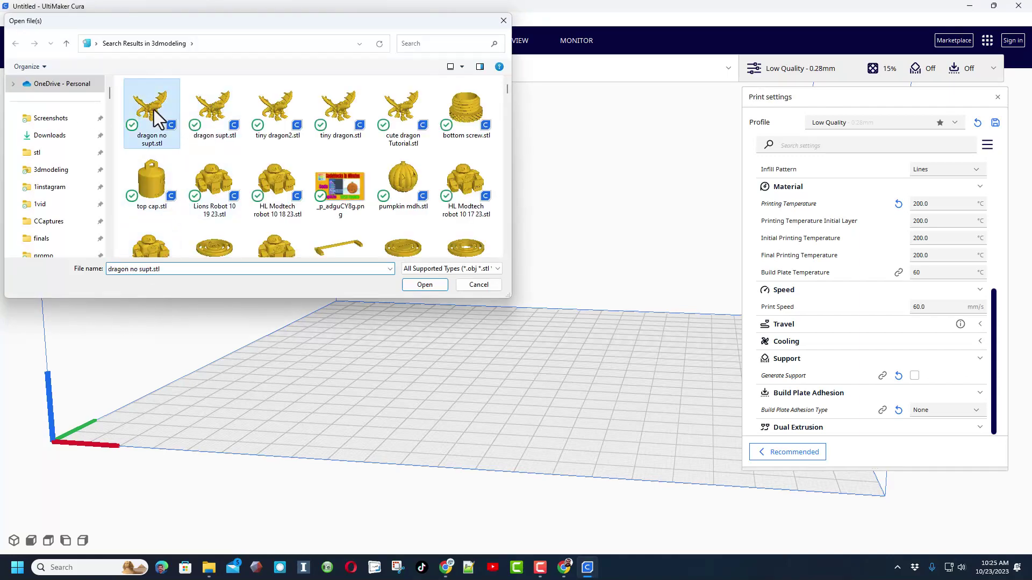
pyautogui.doubleClick(154, 109)
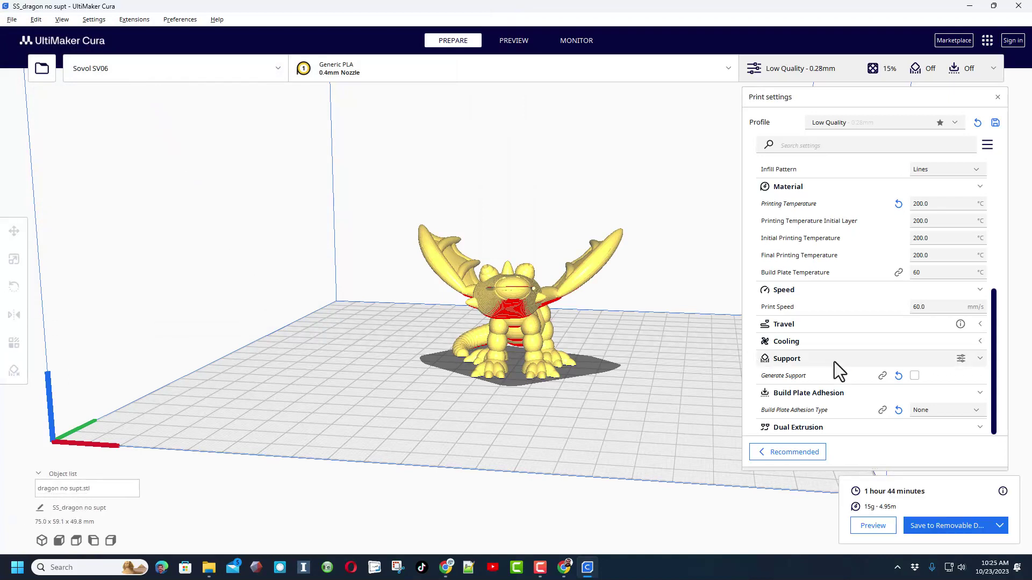
pyautogui.click(915, 375)
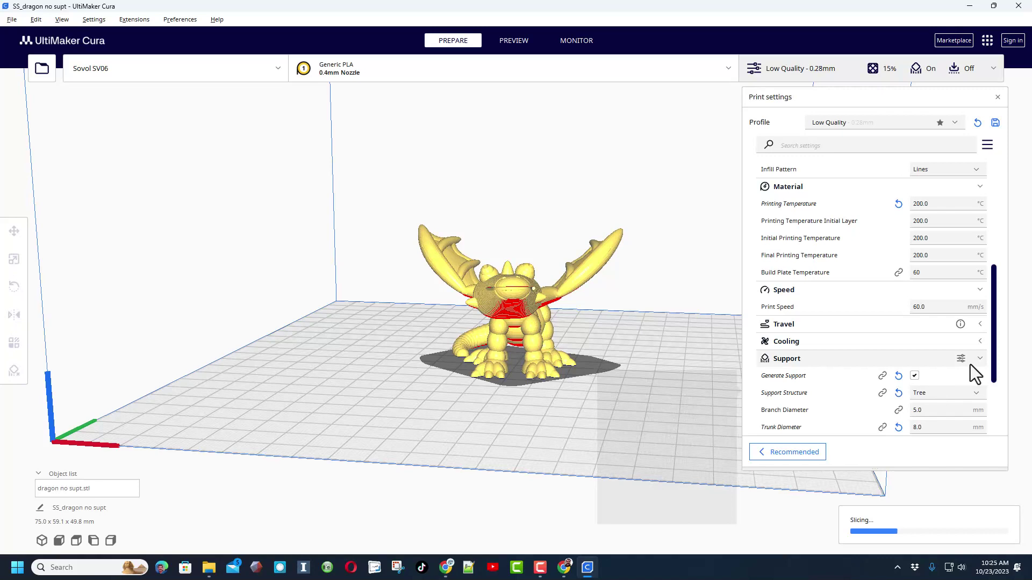
pyautogui.scroll(-3, 935, 366)
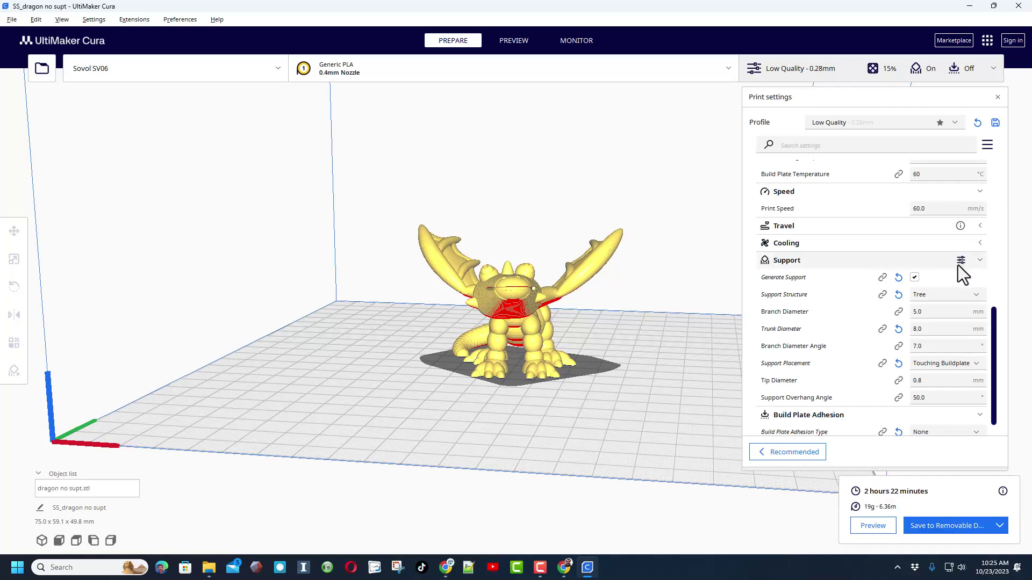
# Step: Make all support settings matching 'tree' visible in the settings list
pyautogui.click(961, 261)
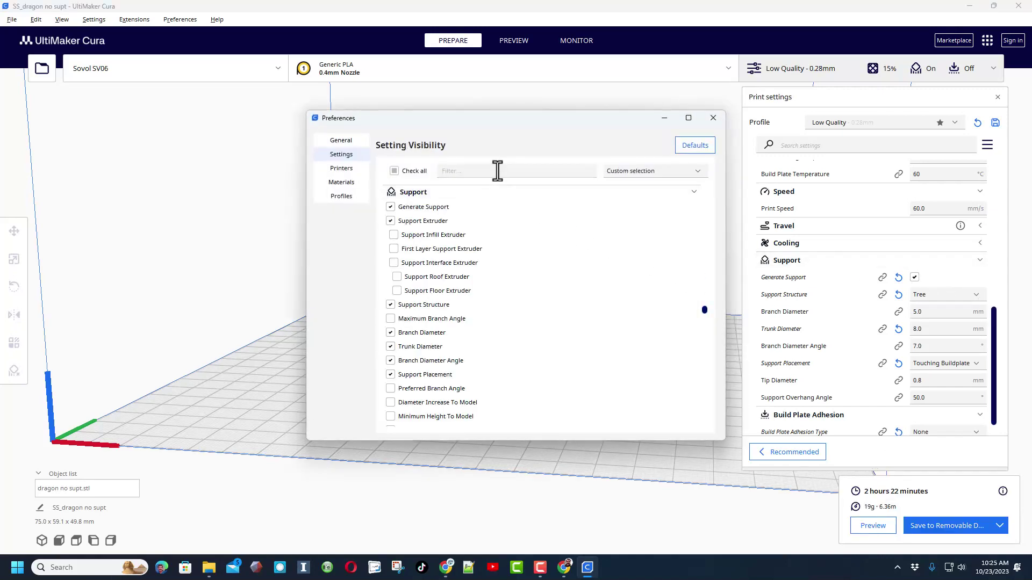
pyautogui.write('tree')
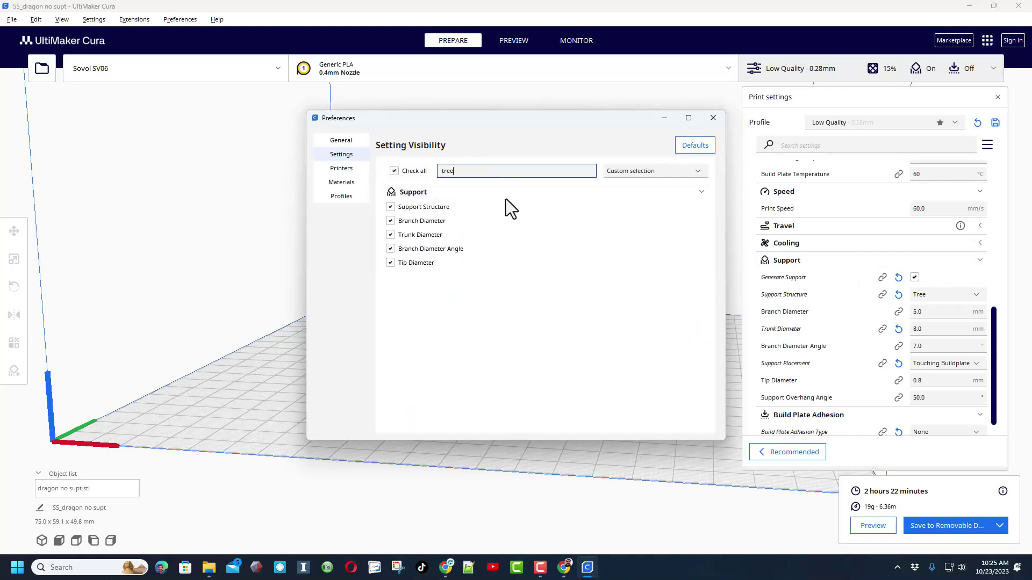
pyautogui.click(713, 117)
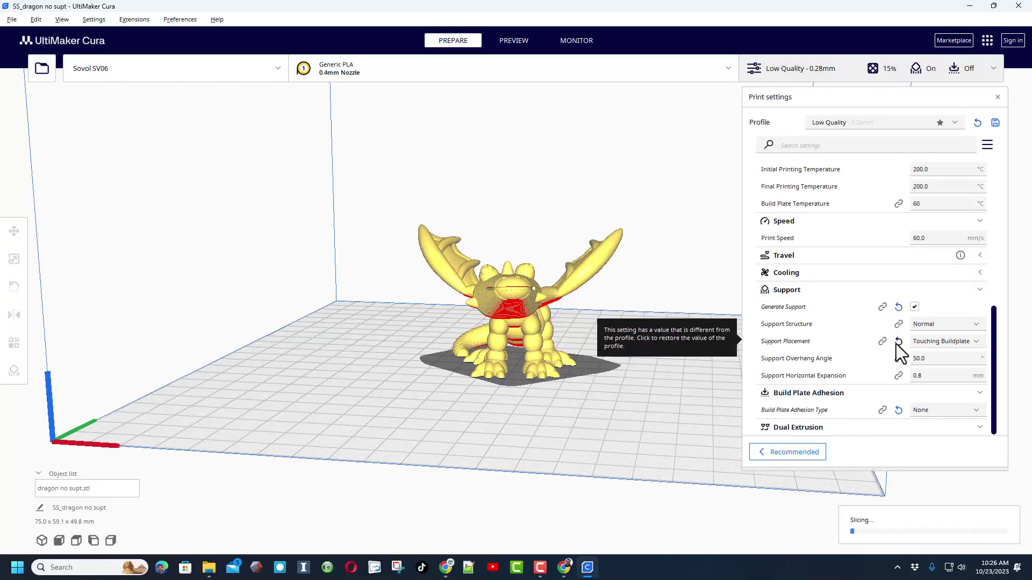
# Step: Set Support Structure to Tree and reset Trunk Diameter and Support Placement to profile values
pyautogui.click(930, 322)
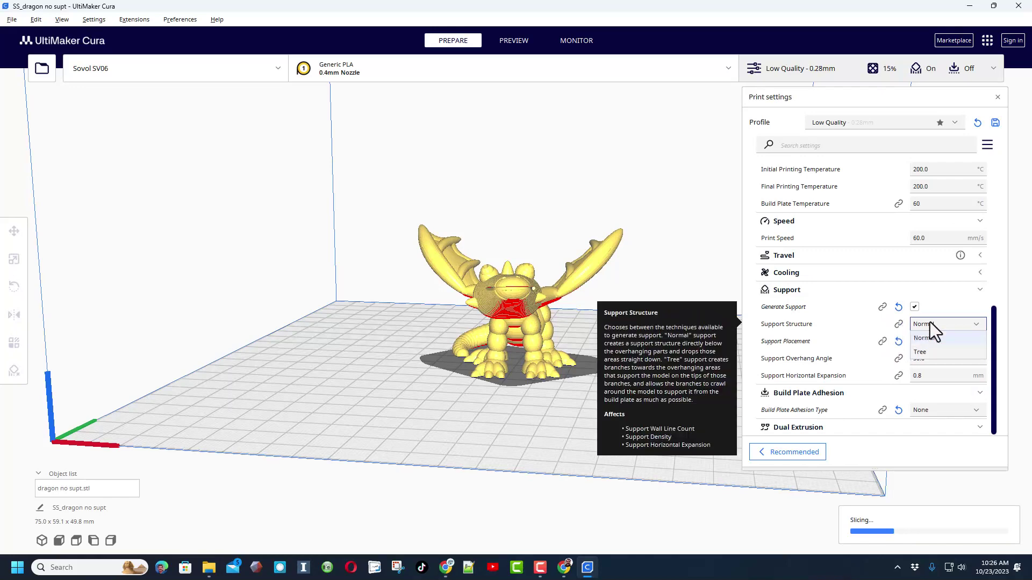
pyautogui.click(926, 350)
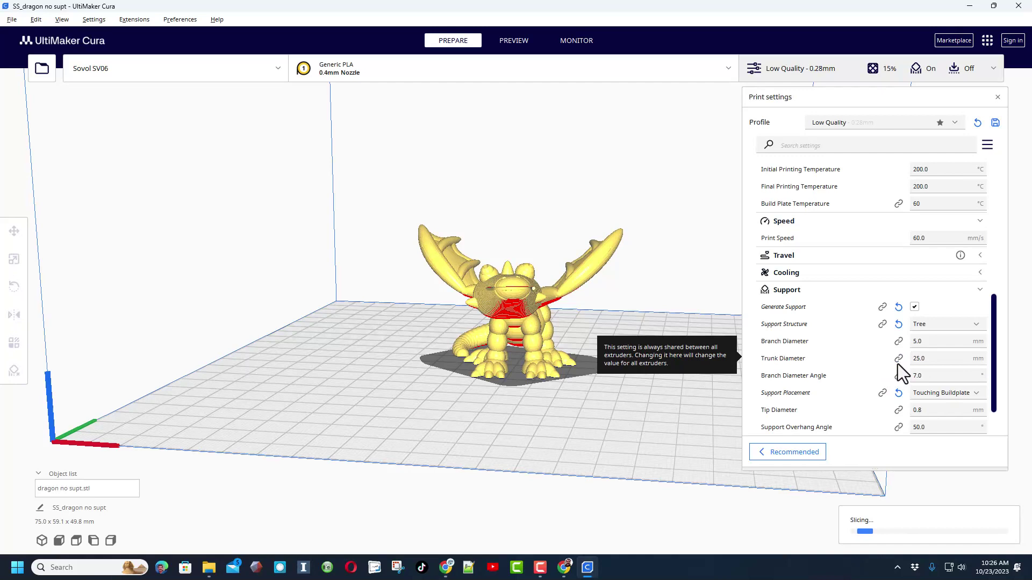
pyautogui.click(898, 358)
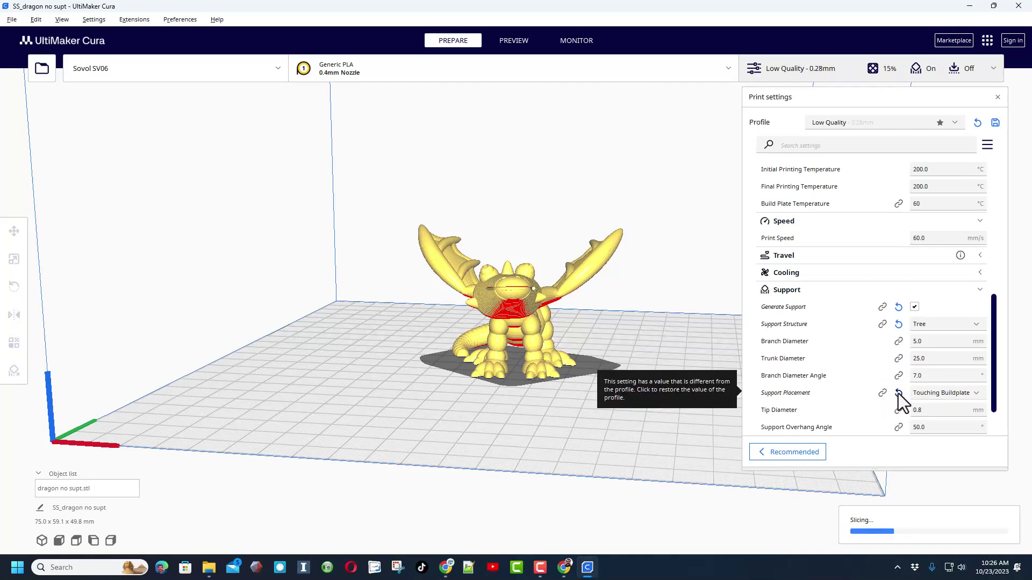
pyautogui.scroll(-1, 849, 368)
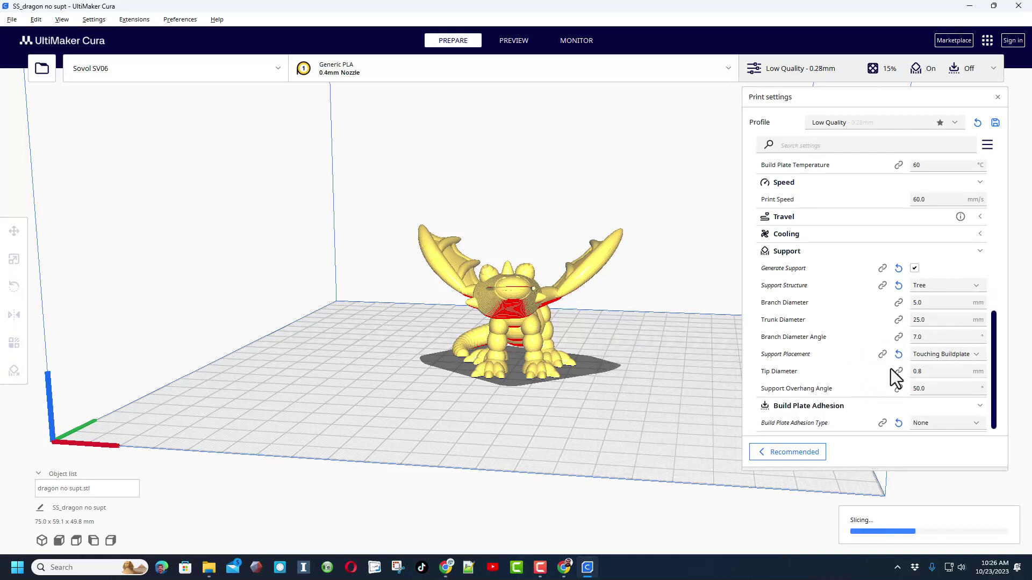
pyautogui.click(898, 354)
pyautogui.moveTo(637, 411); pyautogui.dragTo(650, 419, button='right')
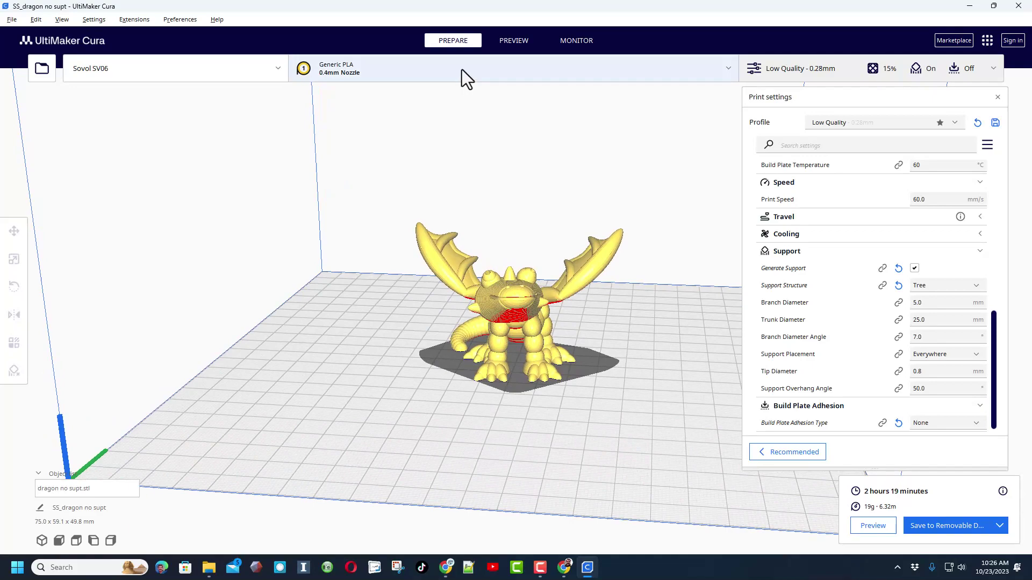
# Step: Preview the sliced dragon, scrubbing layers down to 53 and up to 177 while orbiting
pyautogui.click(508, 40)
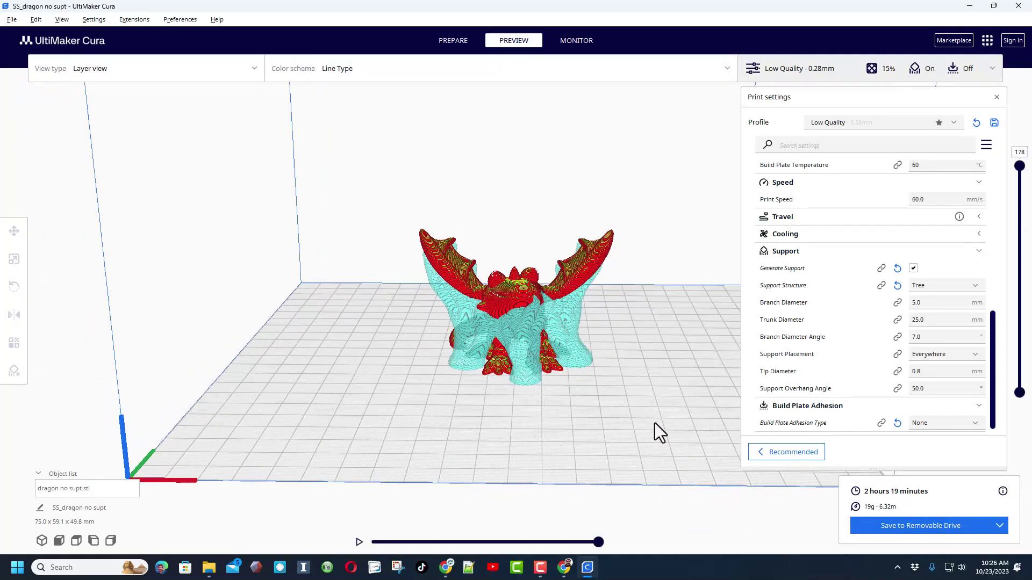
pyautogui.moveTo(654, 424); pyautogui.dragTo(727, 413, button='right')
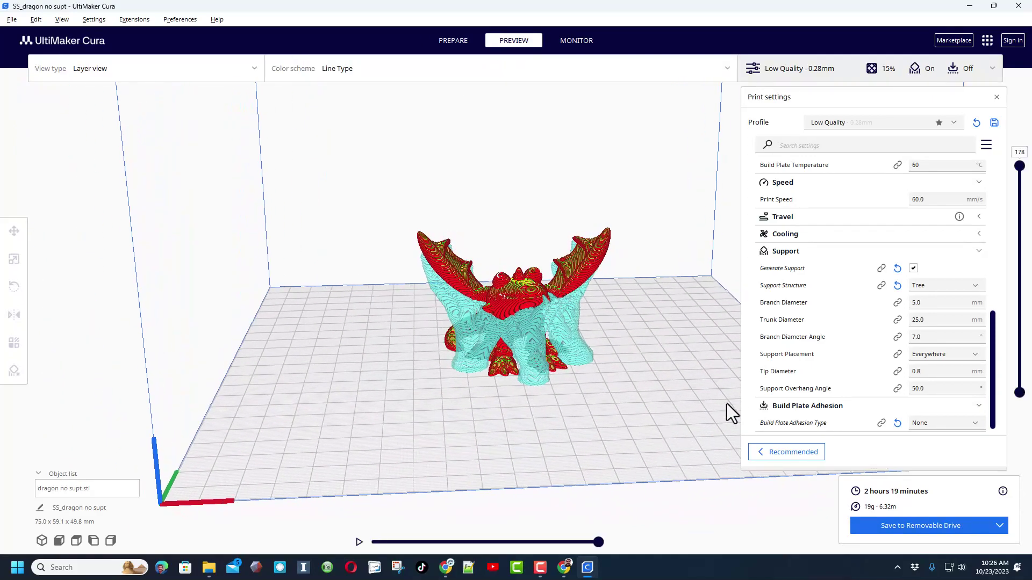
pyautogui.moveTo(1018, 191); pyautogui.dragTo(993, 304)
pyautogui.scroll(5, 415, 392)
pyautogui.moveTo(448, 365); pyautogui.dragTo(399, 334, button='right')
pyautogui.scroll(4, 527, 395)
pyautogui.moveTo(1020, 303); pyautogui.dragTo(989, 163)
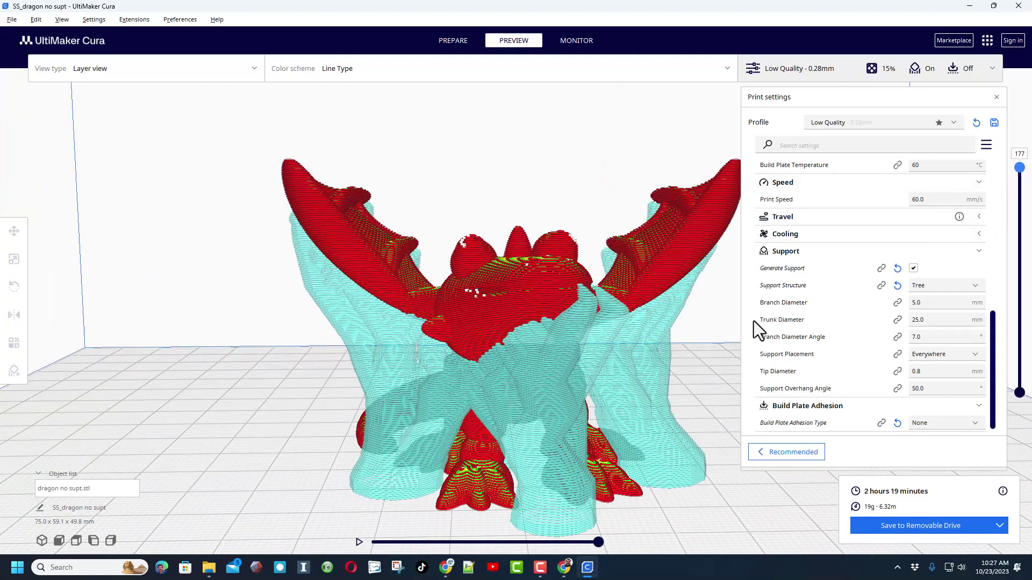
pyautogui.moveTo(731, 317); pyautogui.dragTo(546, 415, button='right')
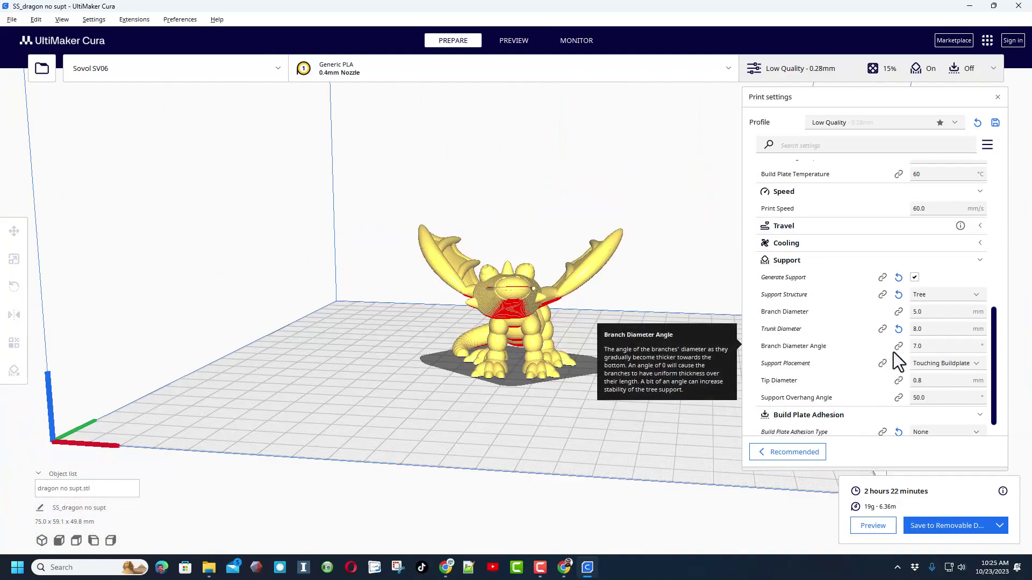
pyautogui.moveTo(889, 317)
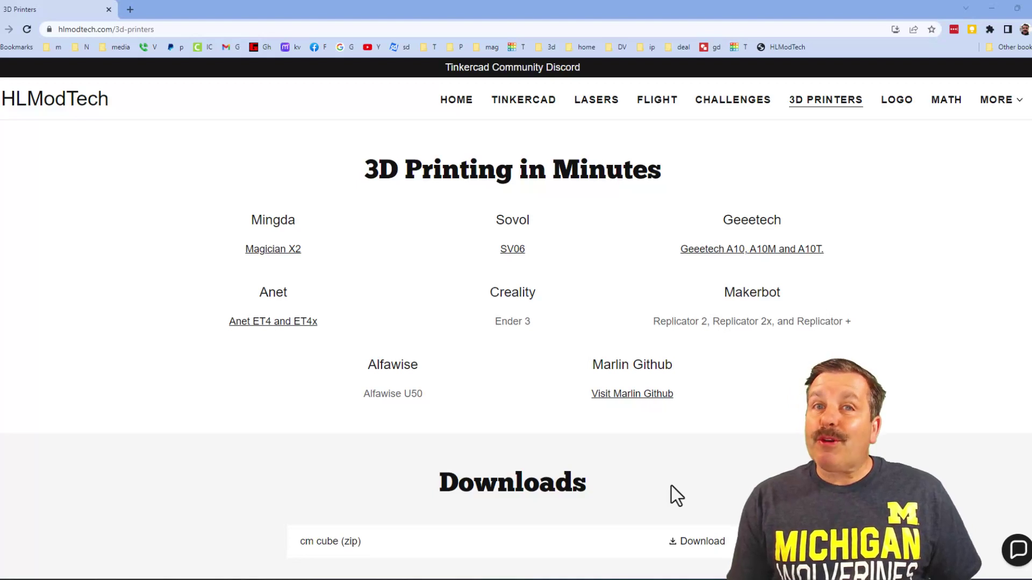
pyautogui.click(1015, 549)
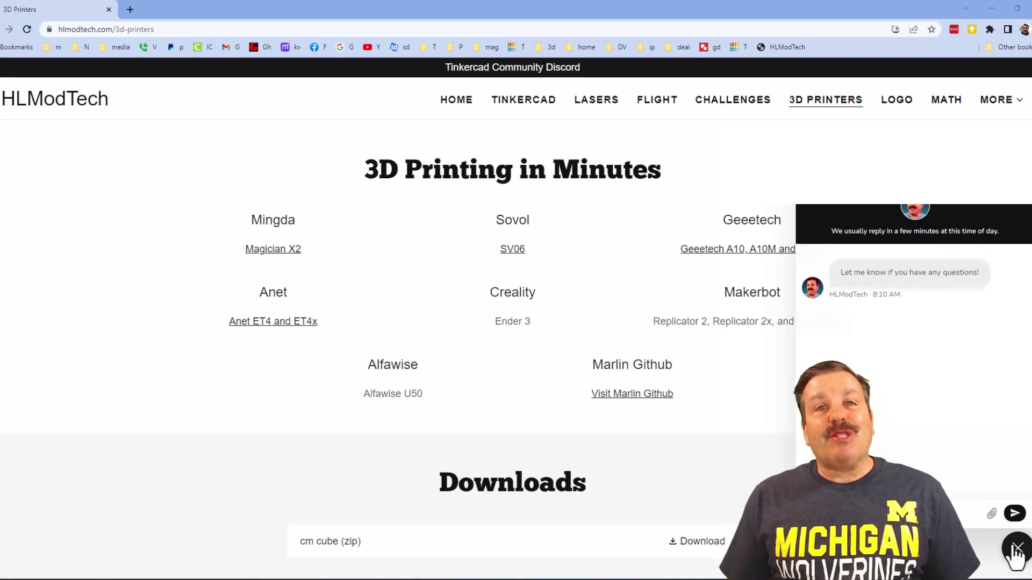
pyautogui.click(1016, 549)
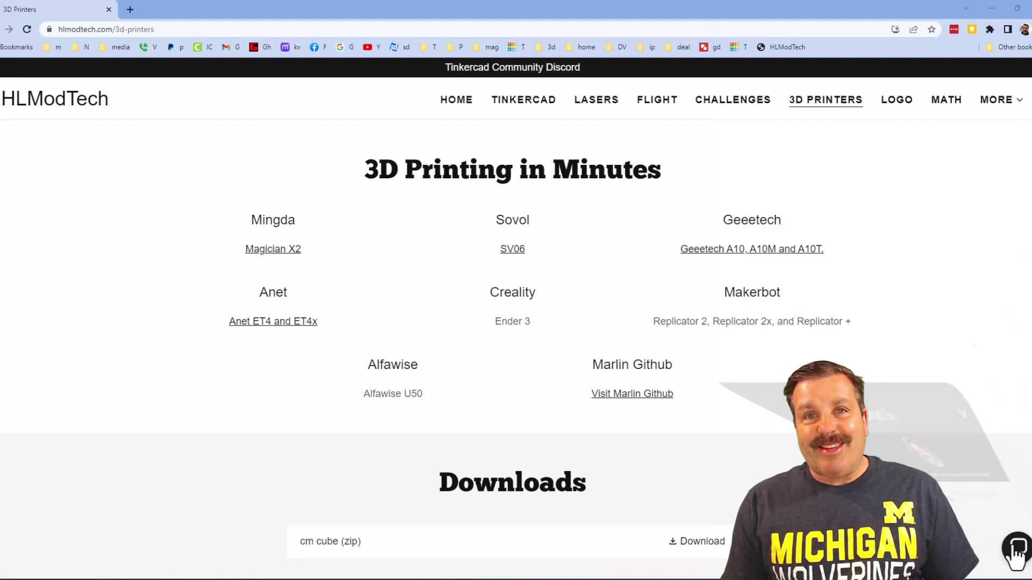